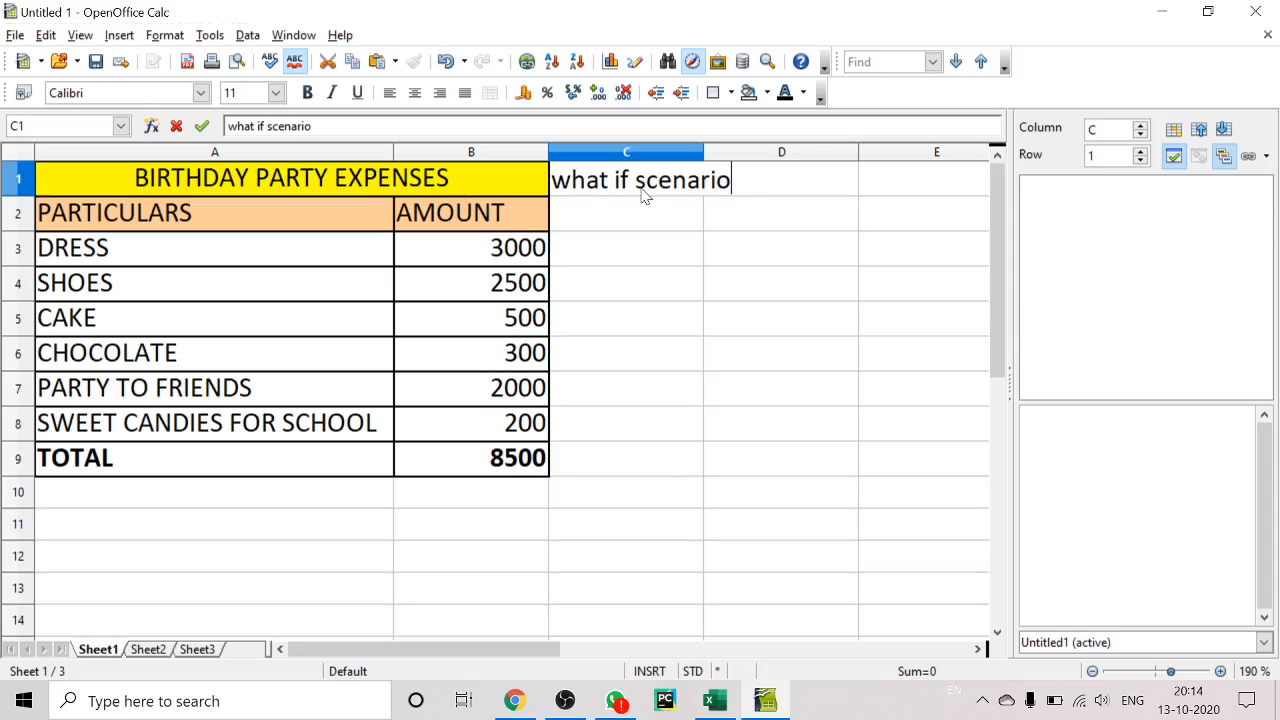
# - Delete the "what if scenario" text from cell C1, keeping the default content types selected for deletion
pyautogui.press('Return')
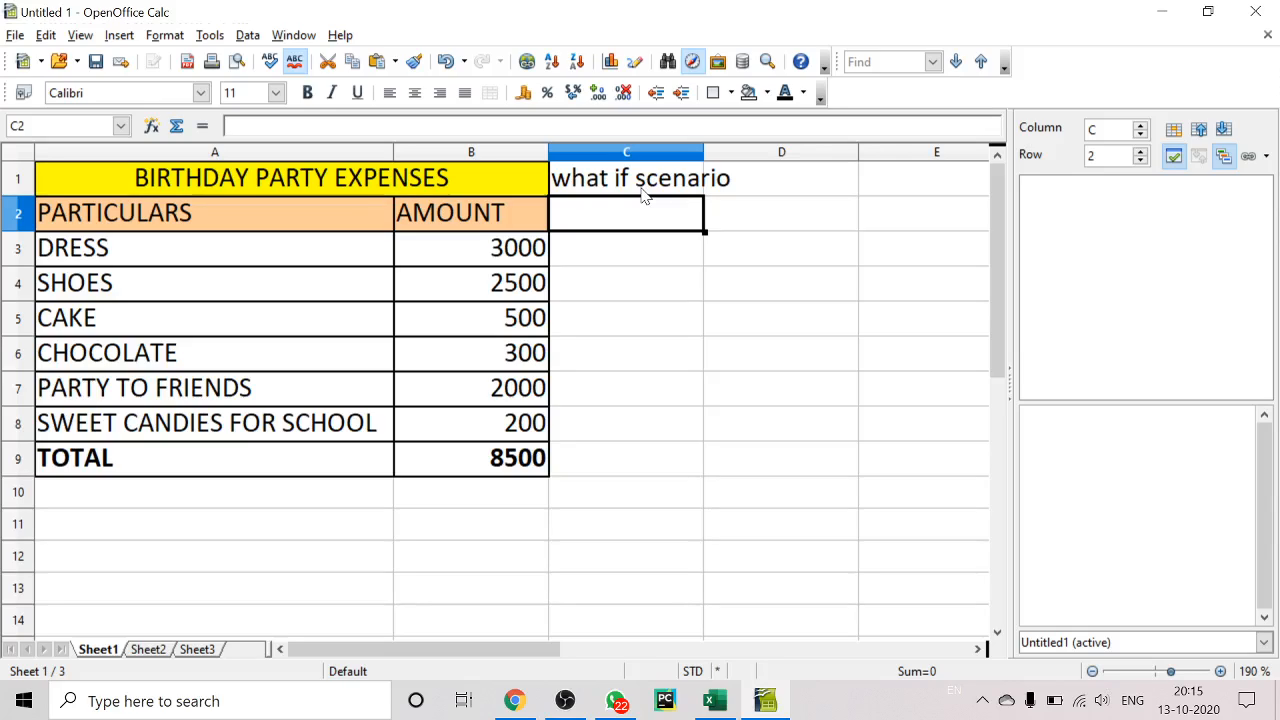
pyautogui.click(645, 193)
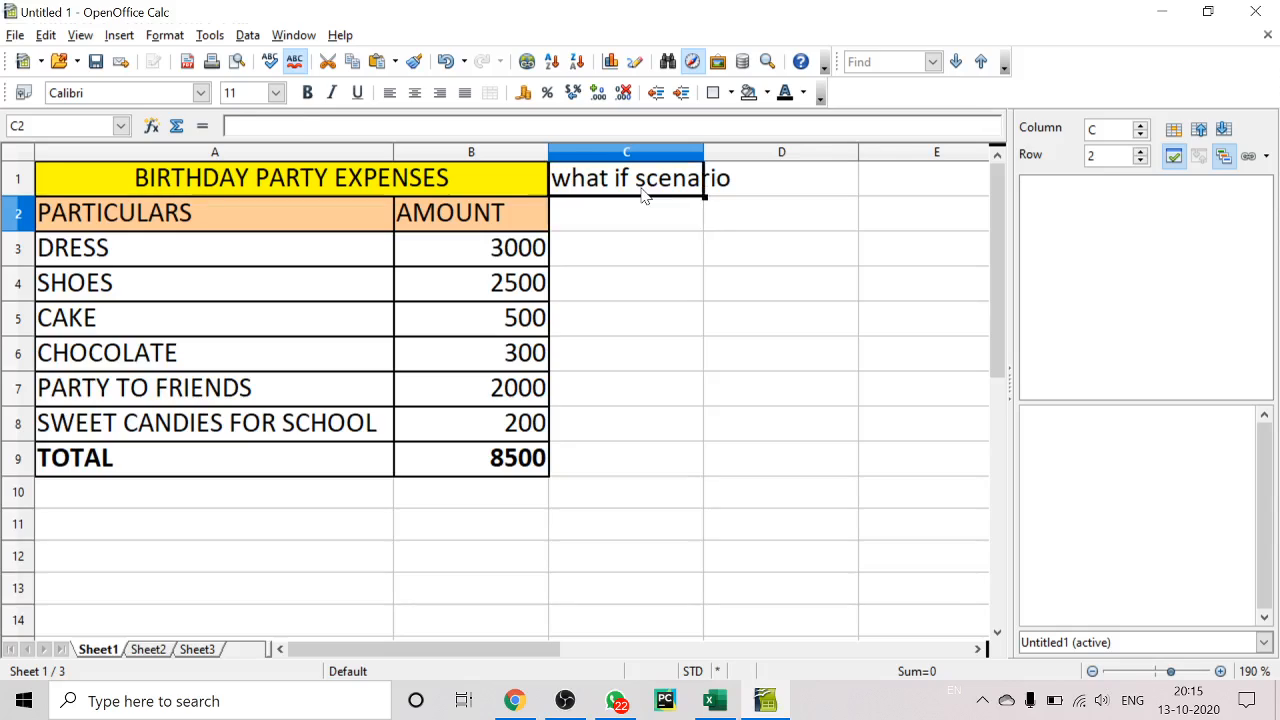
pyautogui.press('BackSpace')
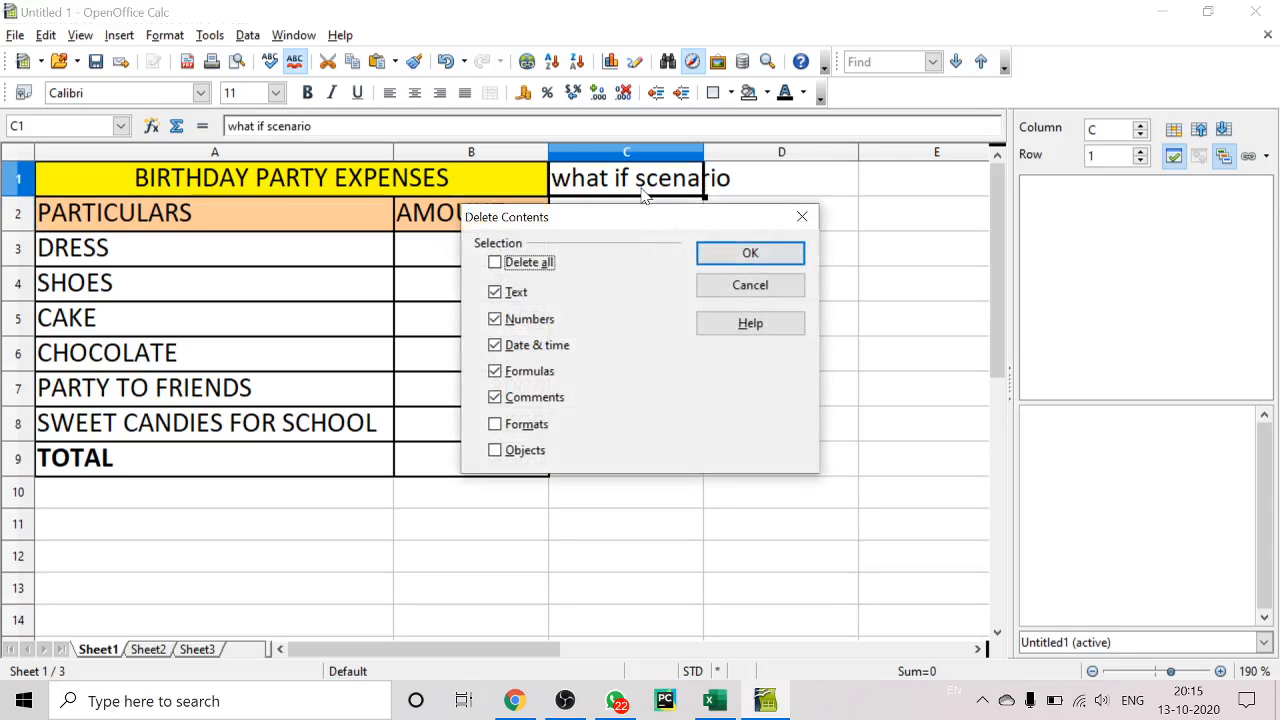
pyautogui.click(749, 252)
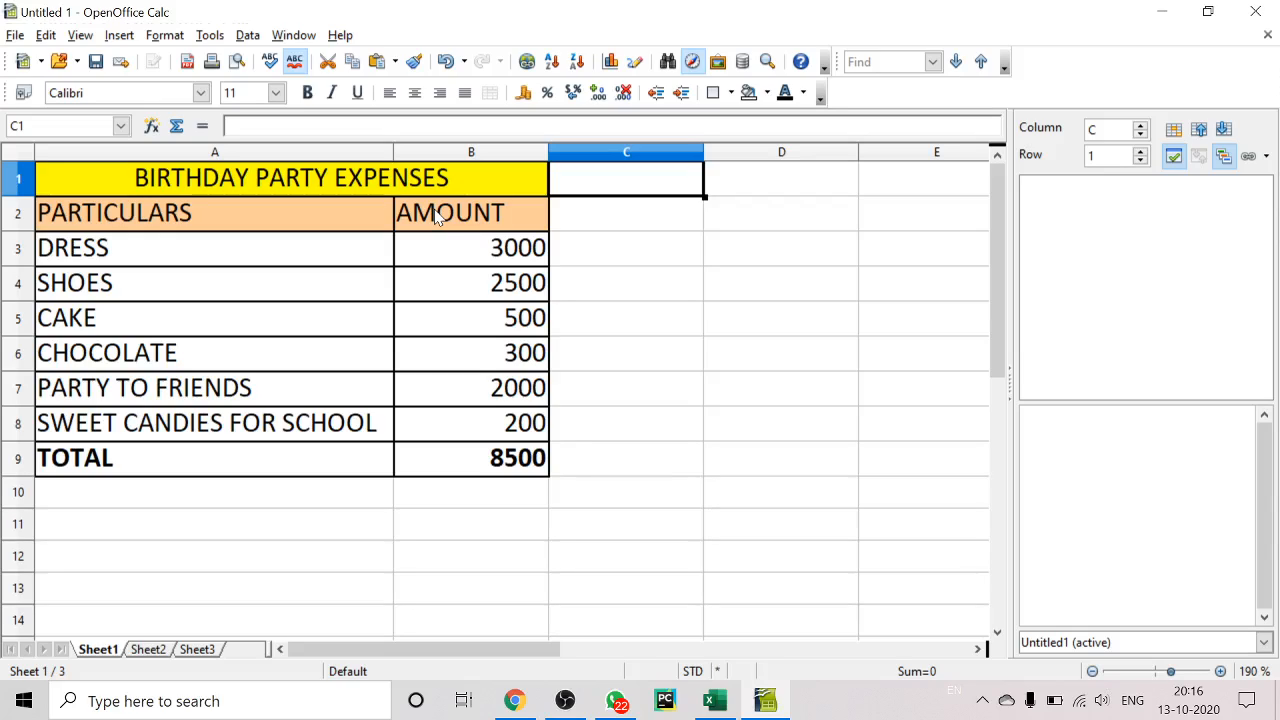
# - Start a new scenario for cells B2:B10 and name it AVERAGEBDAY
pyautogui.moveTo(437, 218); pyautogui.dragTo(512, 497)
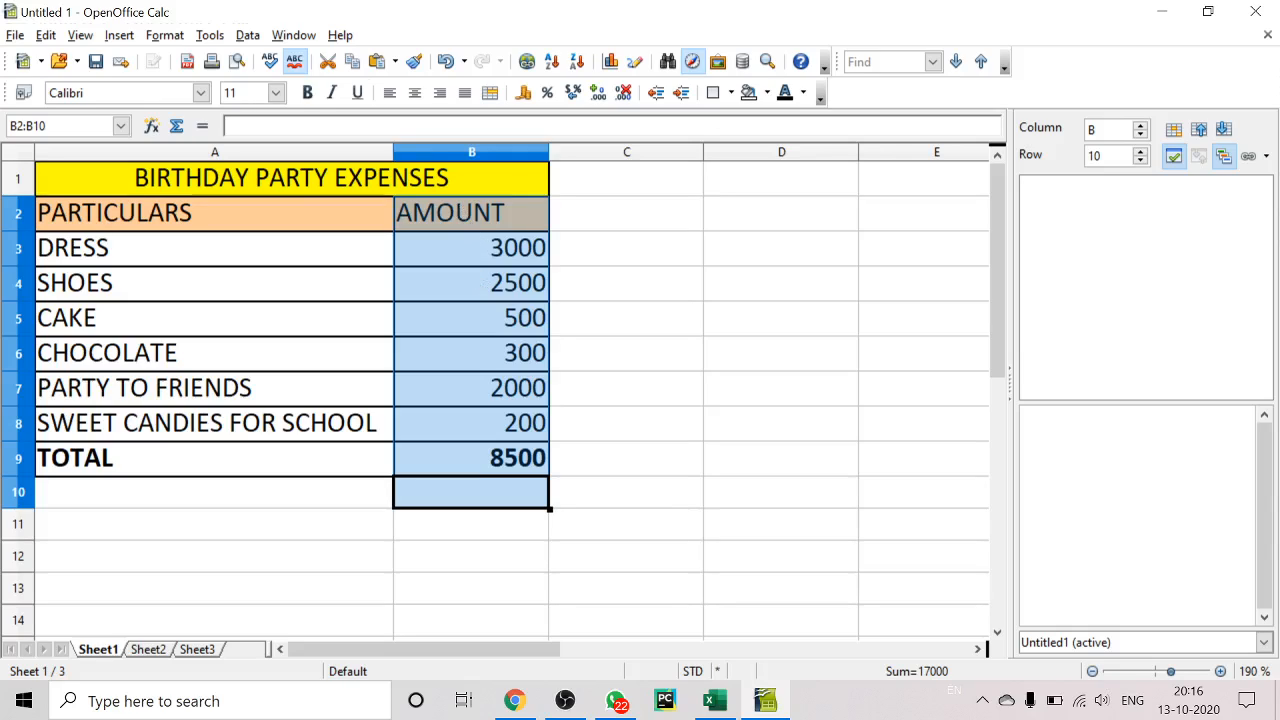
pyautogui.click(208, 37)
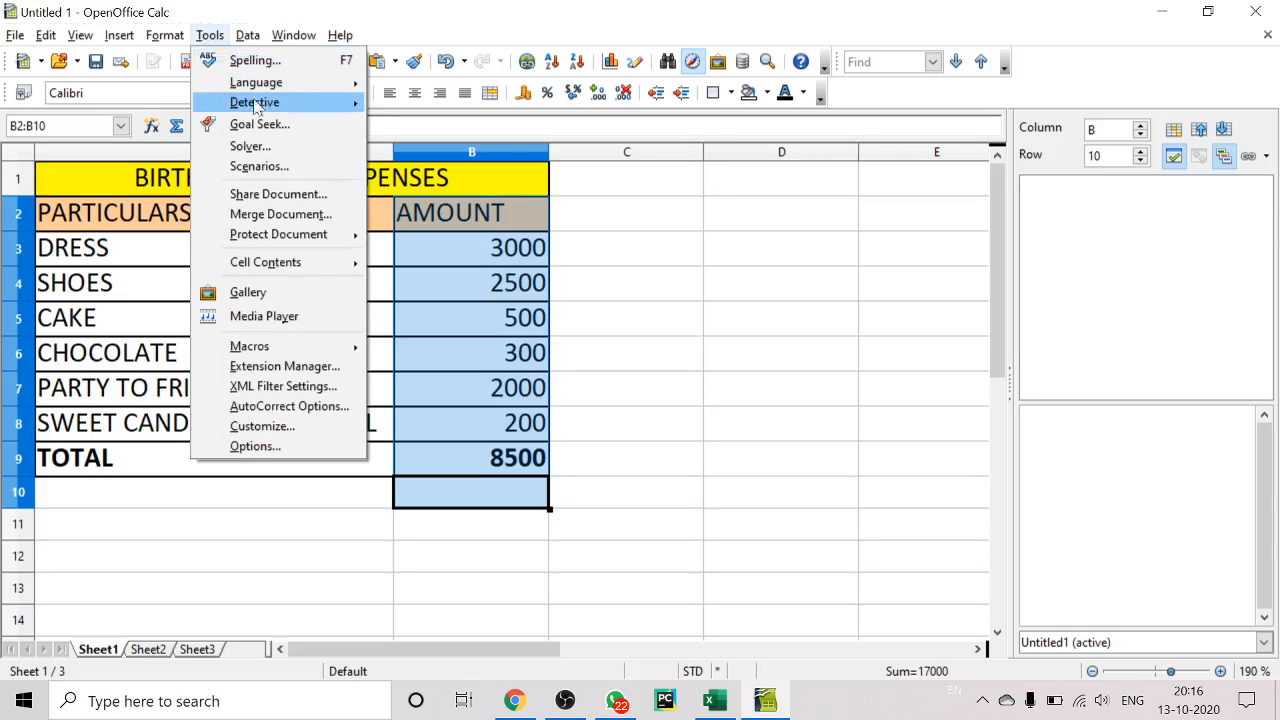
pyautogui.click(284, 170)
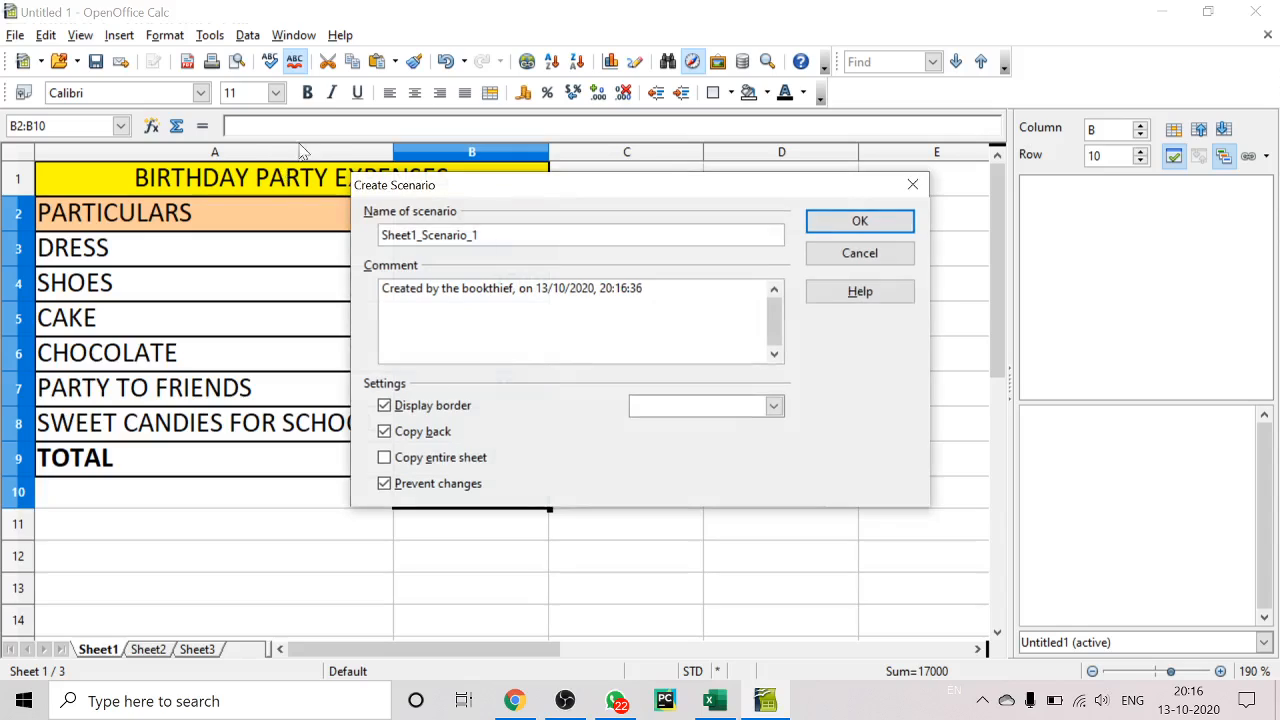
pyautogui.moveTo(582, 196); pyautogui.dragTo(740, 216)
pyautogui.moveTo(639, 255); pyautogui.dragTo(450, 226)
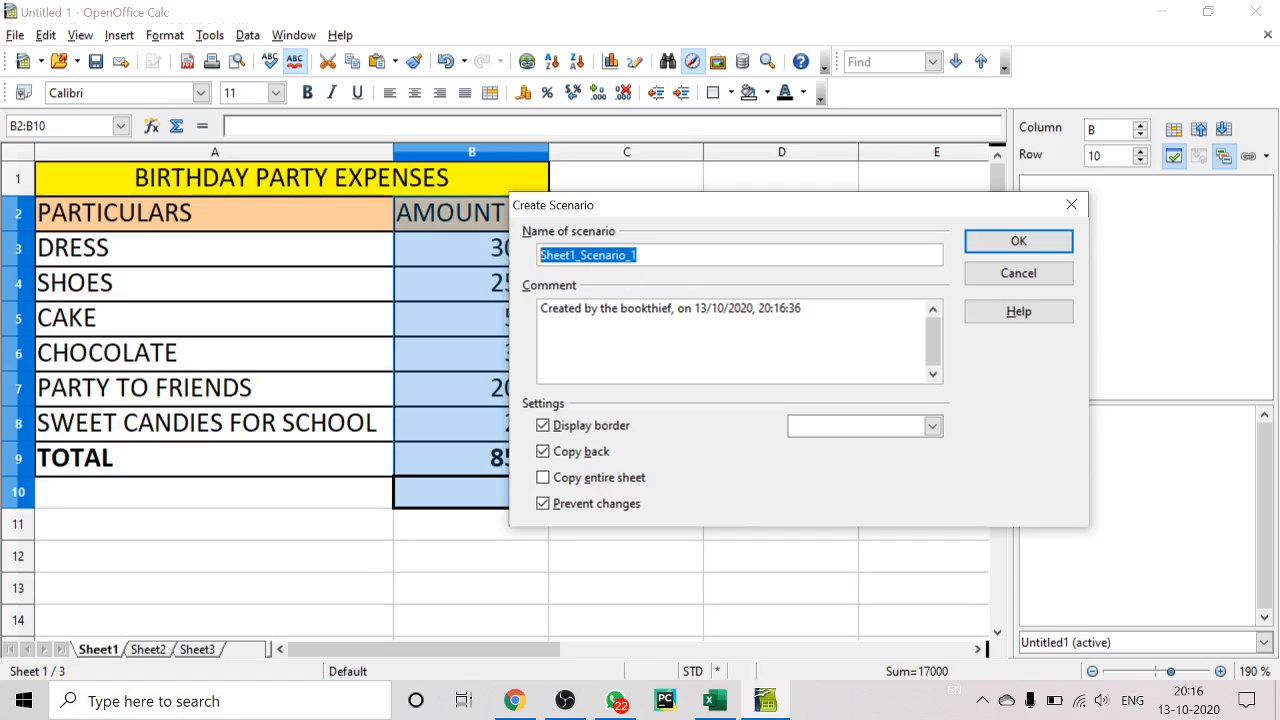
pyautogui.press('BackSpace')
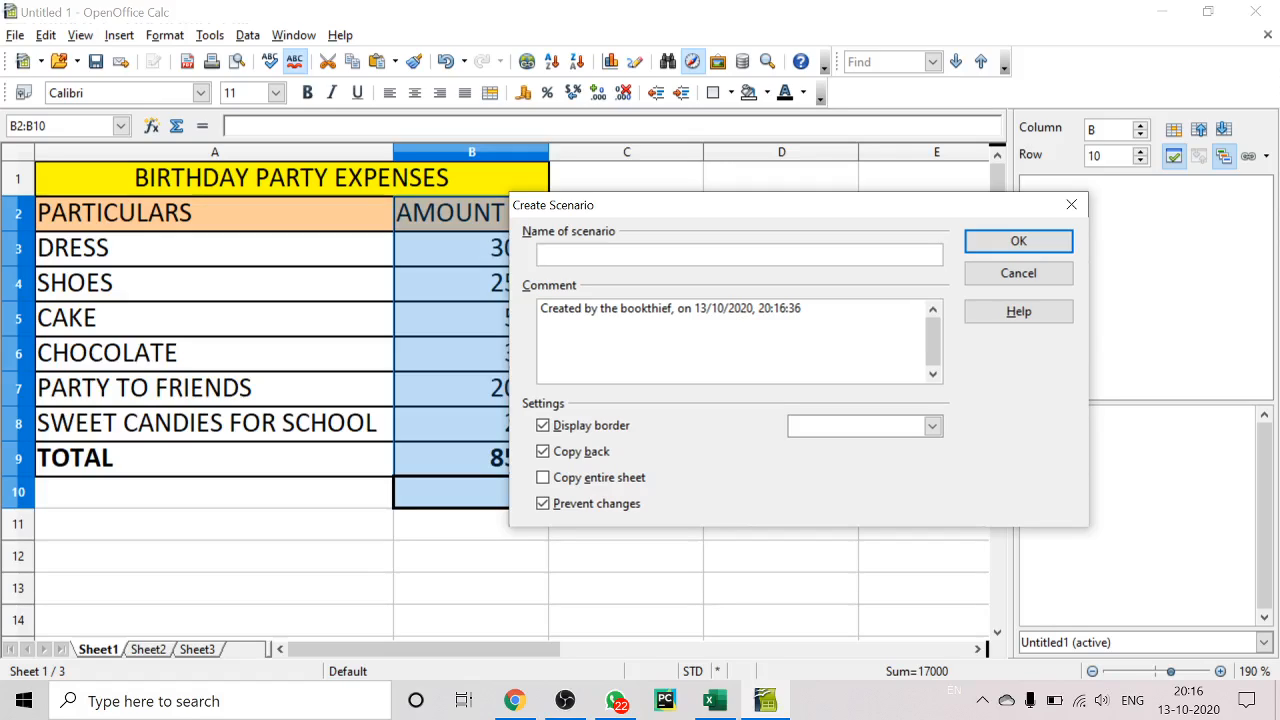
pyautogui.write('av')
pyautogui.press('BackSpace')
pyautogui.press('capslock')
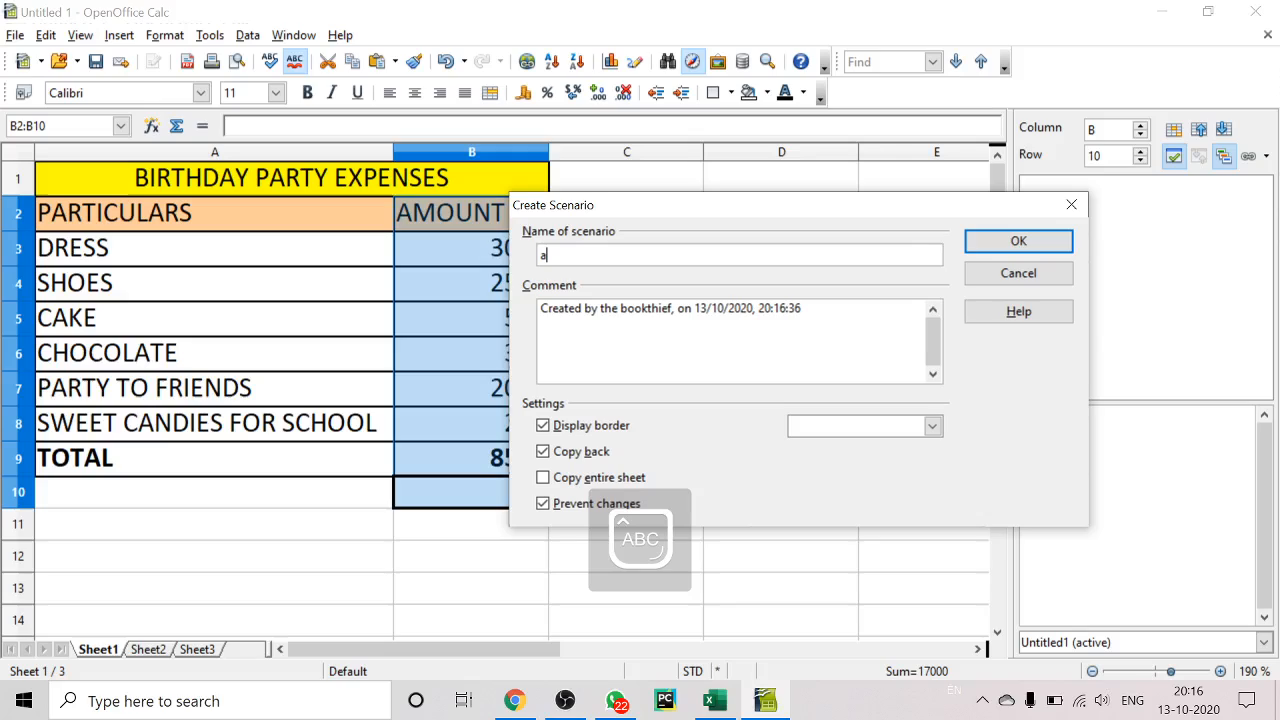
pyautogui.write('AVE')
pyautogui.press('BackSpace')
pyautogui.press('BackSpace')
pyautogui.press('BackSpace')
pyautogui.press('BackSpace')
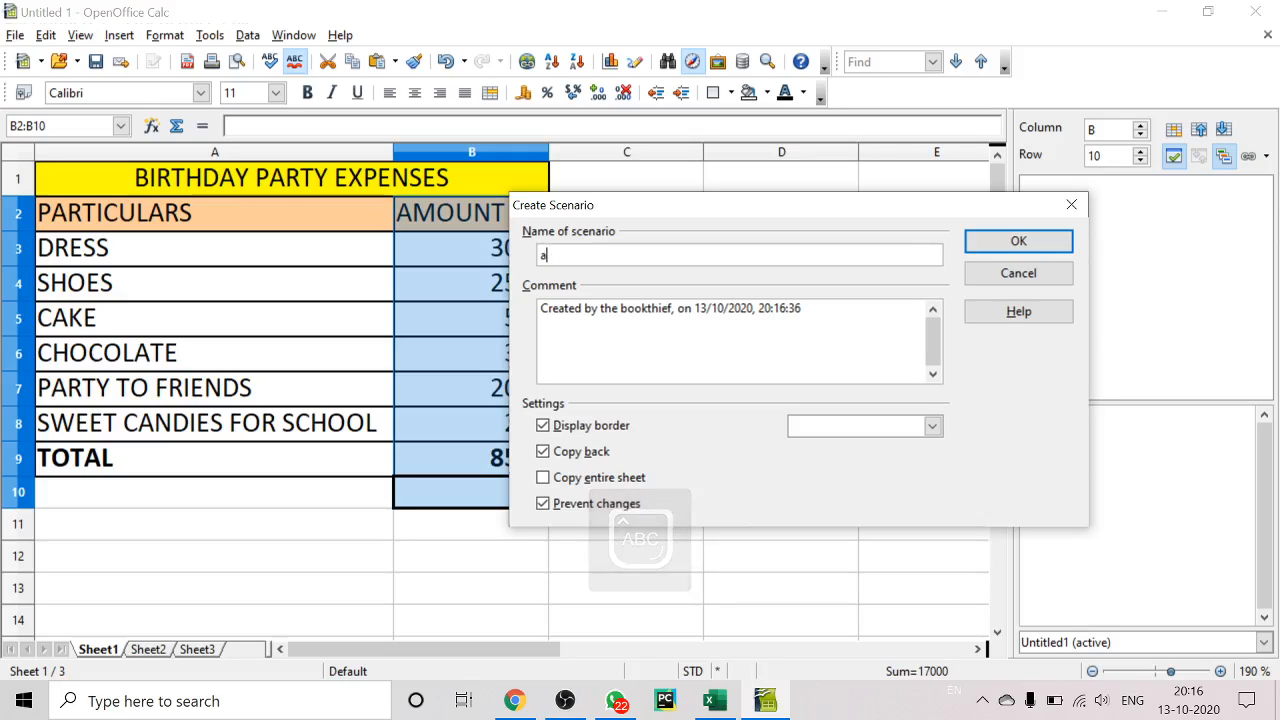
pyautogui.write('AVERAG')
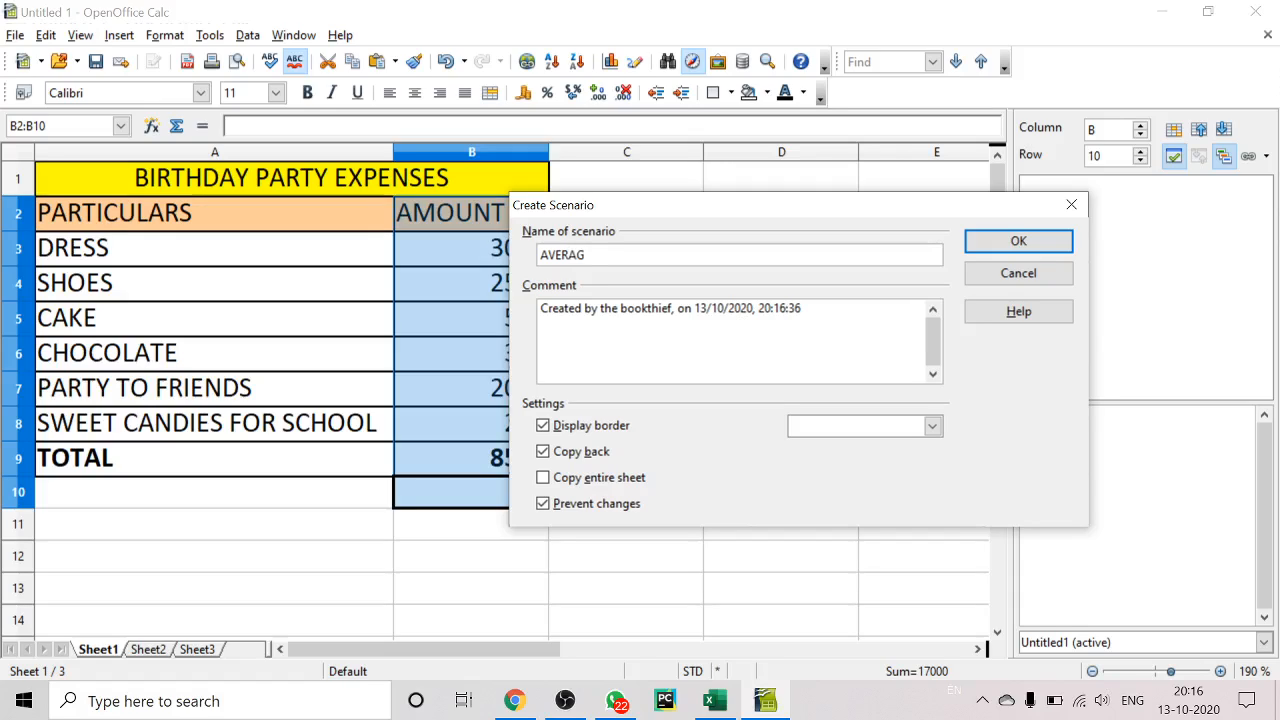
pyautogui.write('EBDAY')
# - Replace the scenario's comment with "THIS IS THE CONDITION WHEN EVERYTHING IS NORMAL AT HOME"
pyautogui.press('Tab')
pyautogui.hotkey('ctrl', 'a')
pyautogui.press('BackSpace')
pyautogui.write('T')
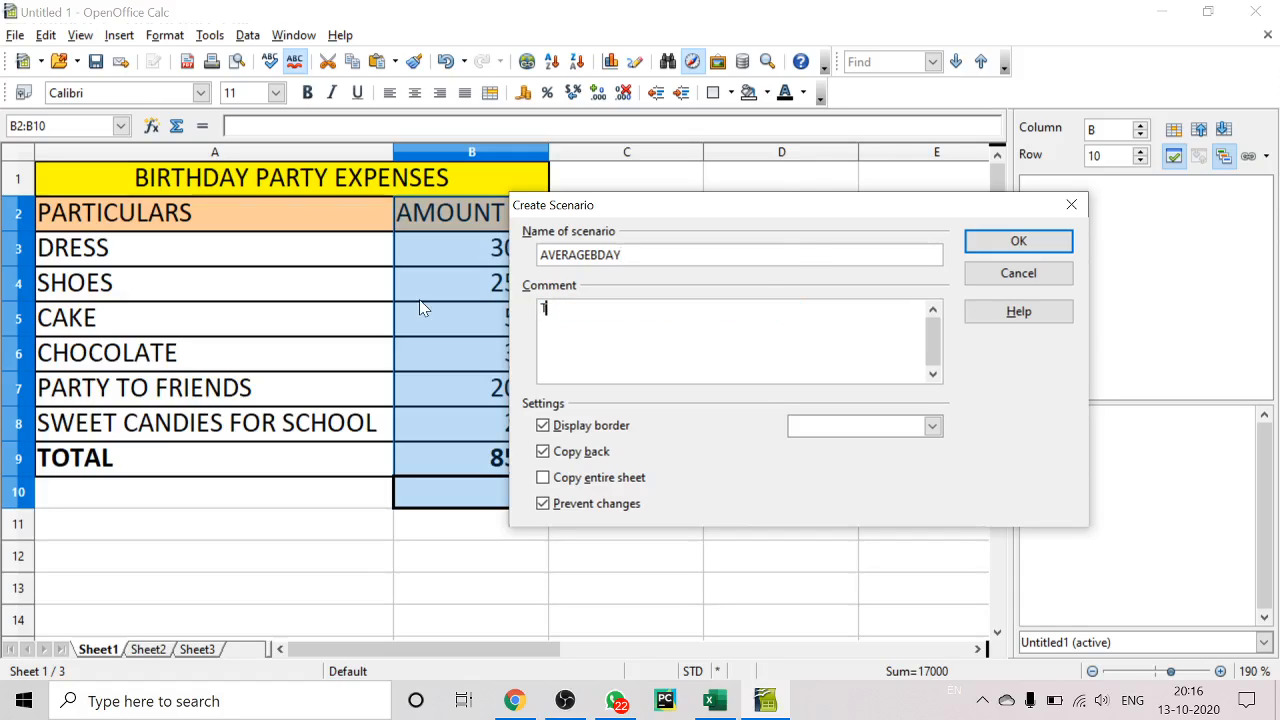
pyautogui.write('HIS IS THE CONDITIO')
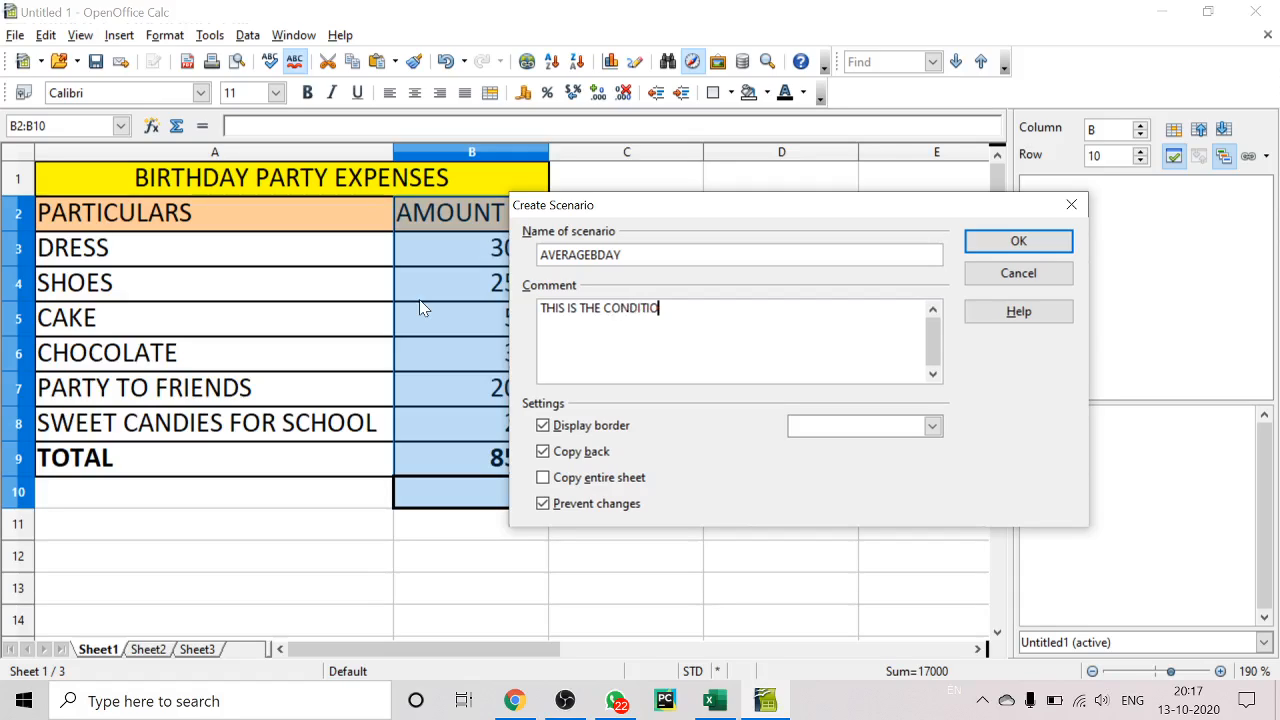
pyautogui.write('N WHEN EVERYTHIN')
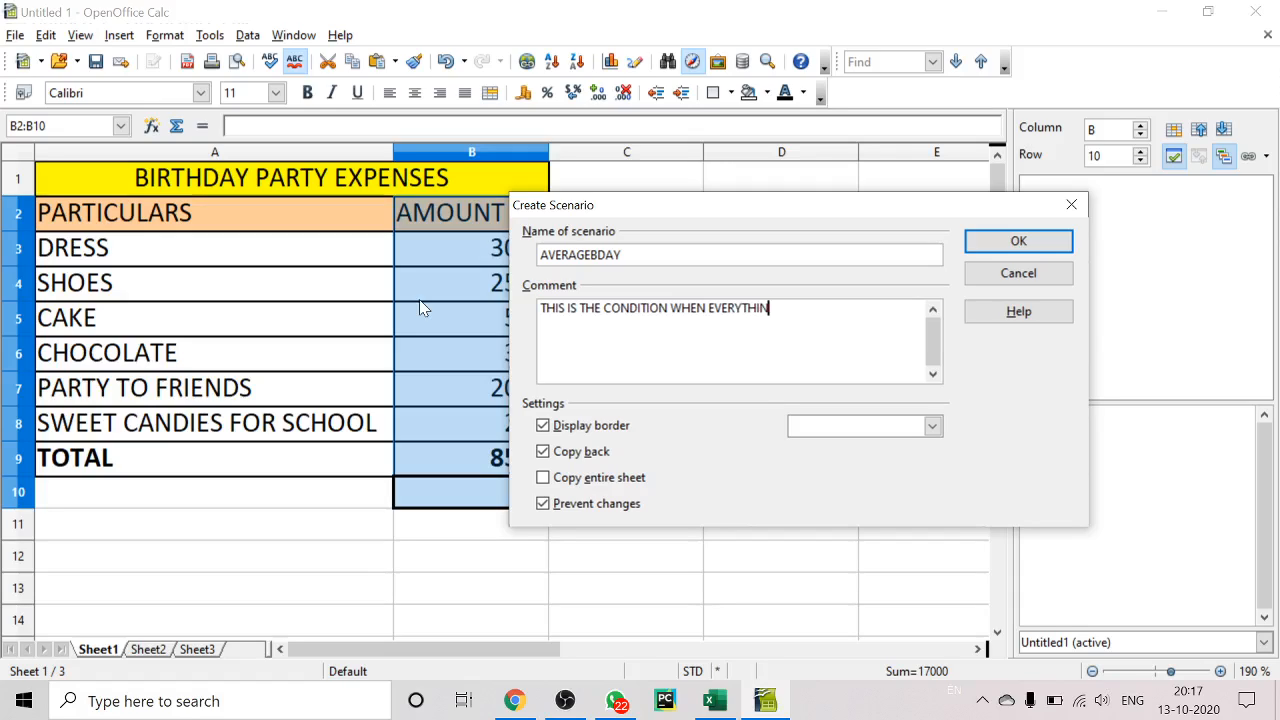
pyautogui.write('G IS NORMAL AT HOME')
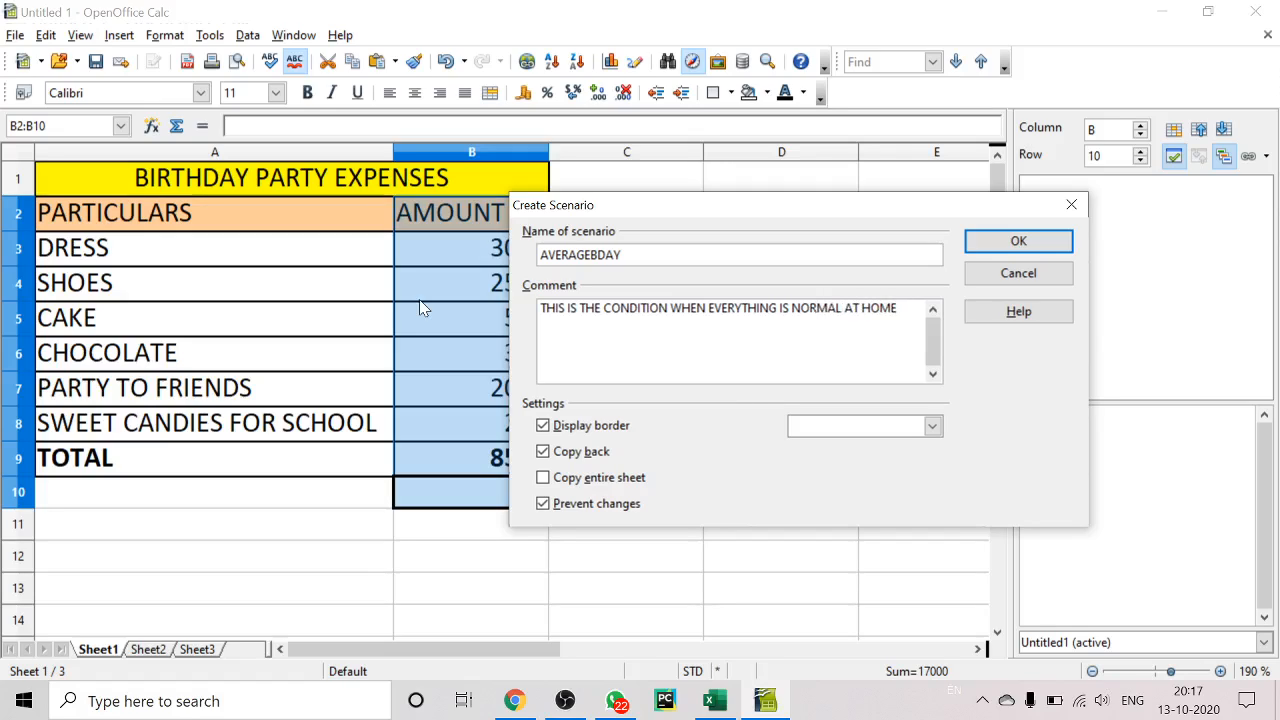
# - Give the scenario a yellow border, turn off Copy back and Prevent changes, and create it
pyautogui.click(818, 428)
pyautogui.scroll(-3, 828, 450)
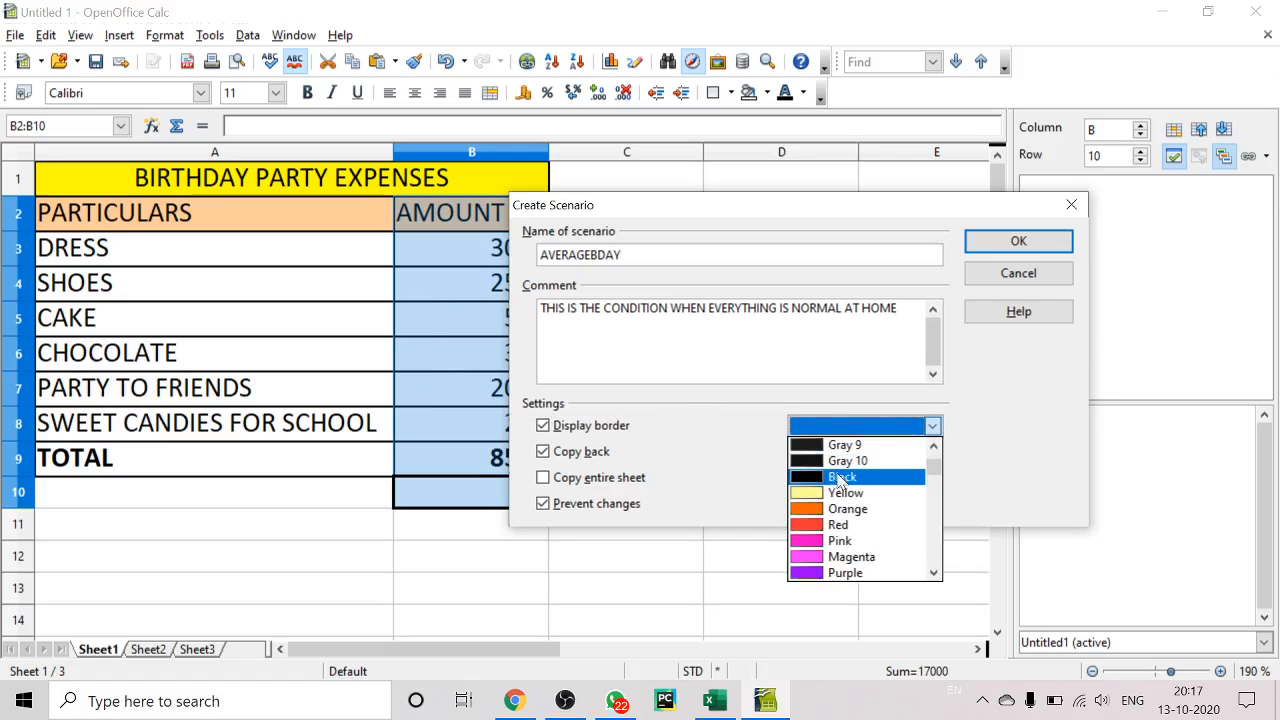
pyautogui.click(848, 492)
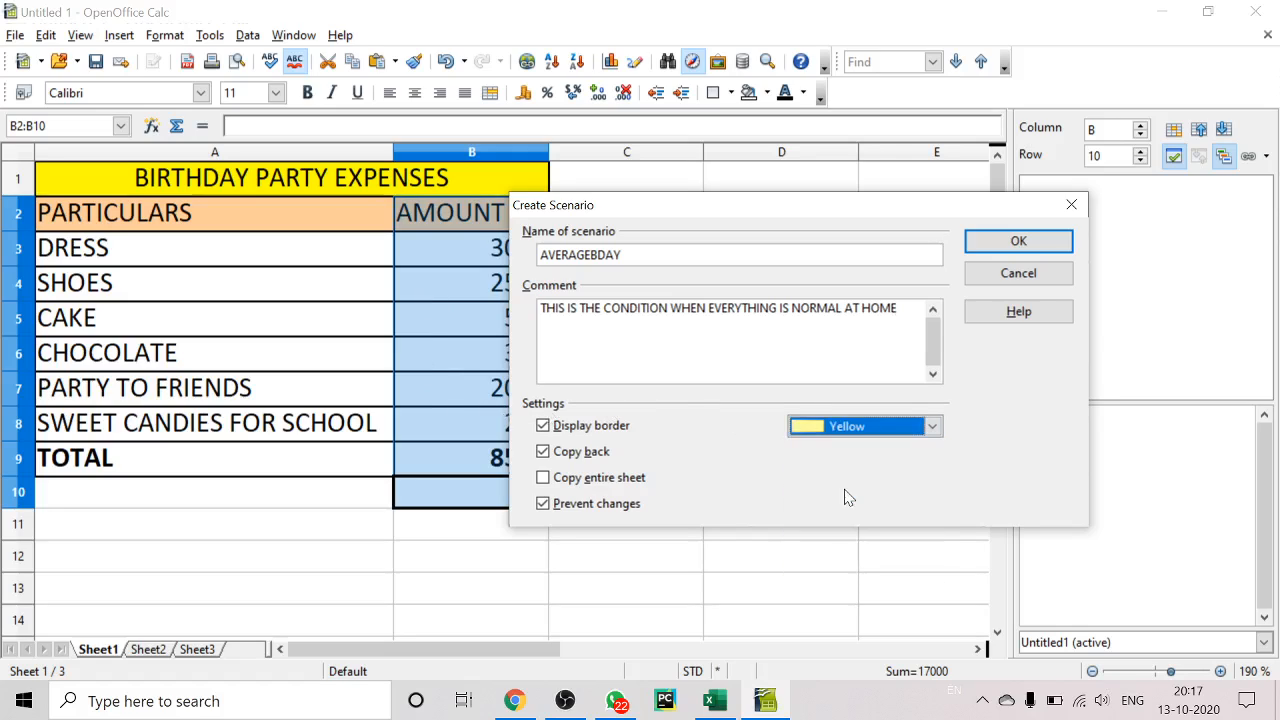
pyautogui.click(543, 452)
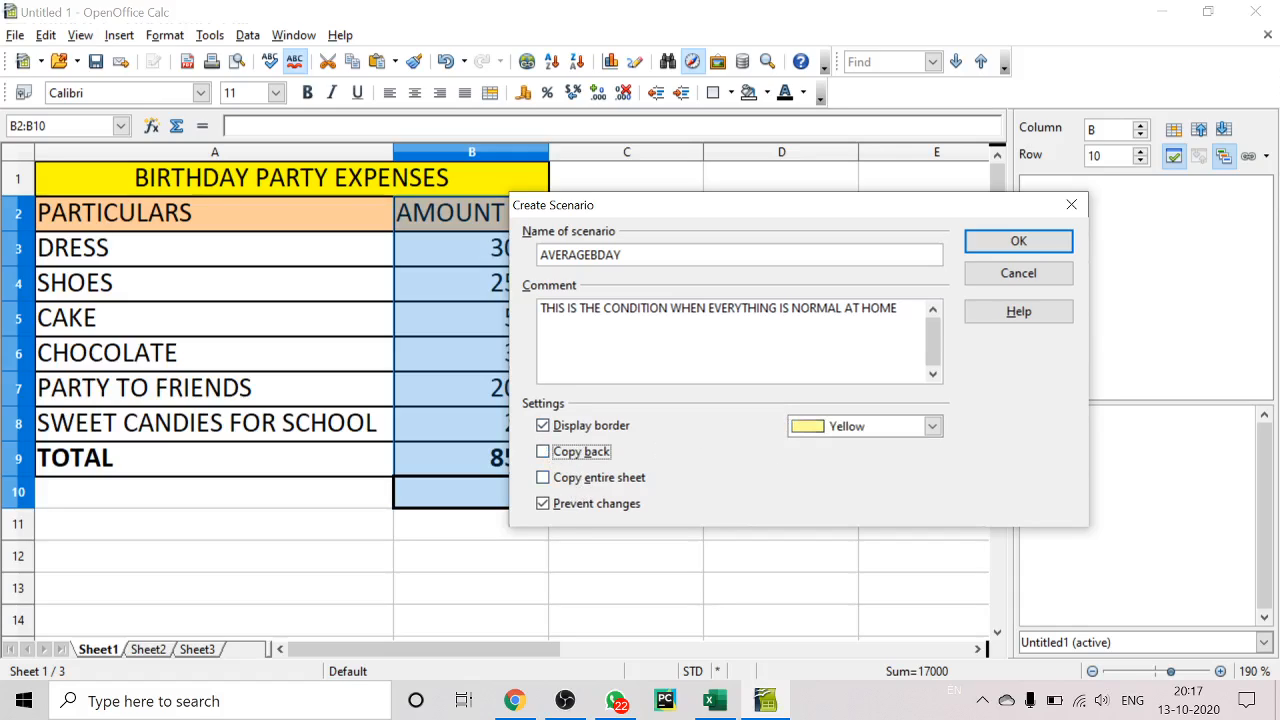
pyautogui.click(543, 504)
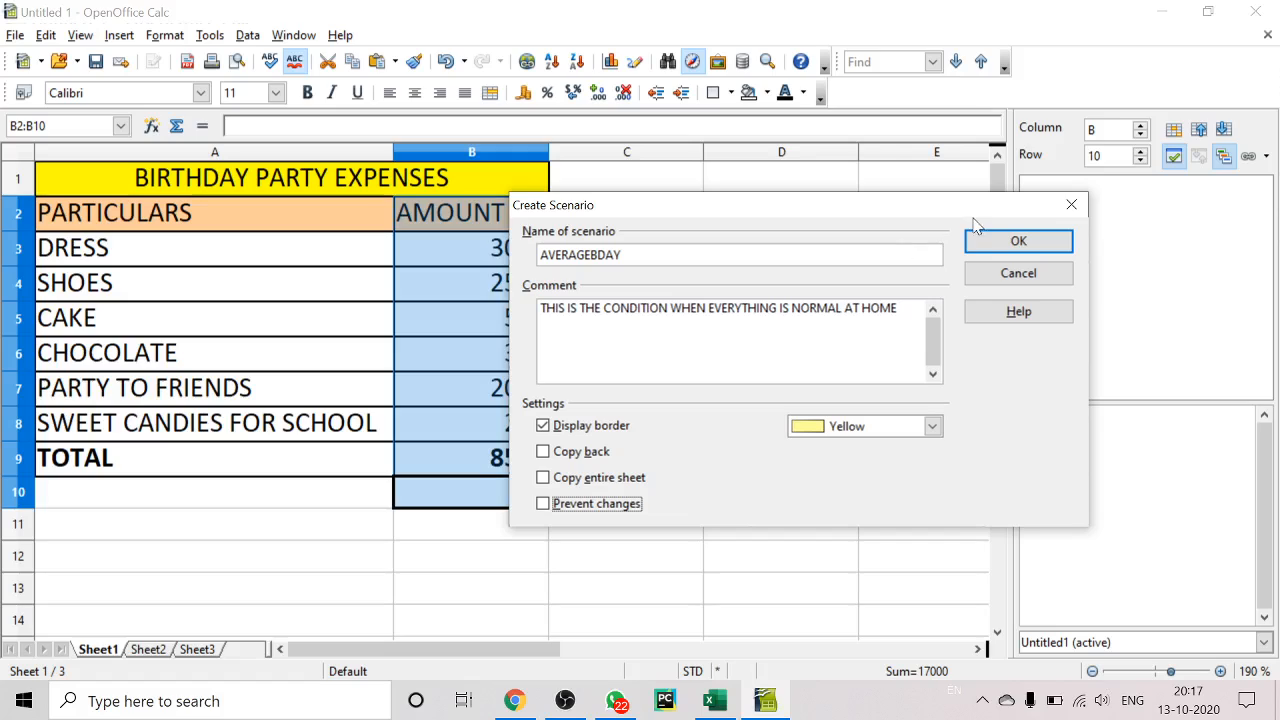
pyautogui.click(1010, 249)
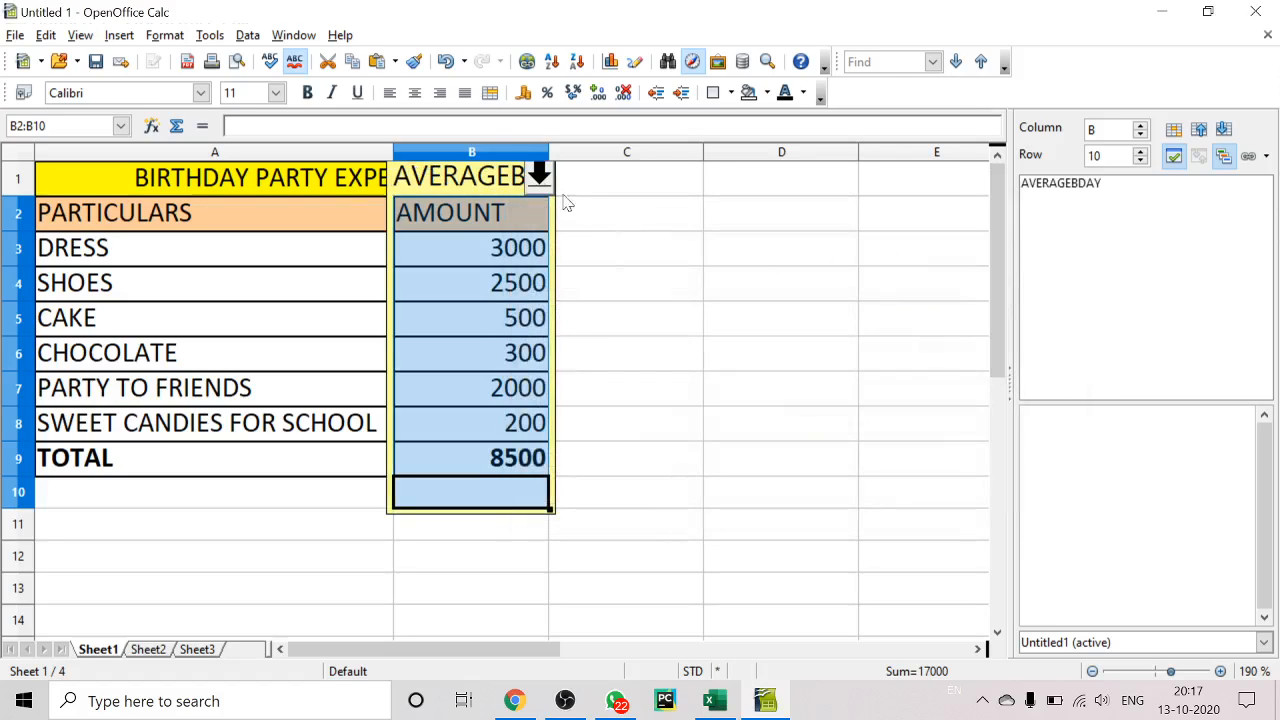
# - Check the list of available scenarios above the amount column without switching to another one
pyautogui.click(538, 177)
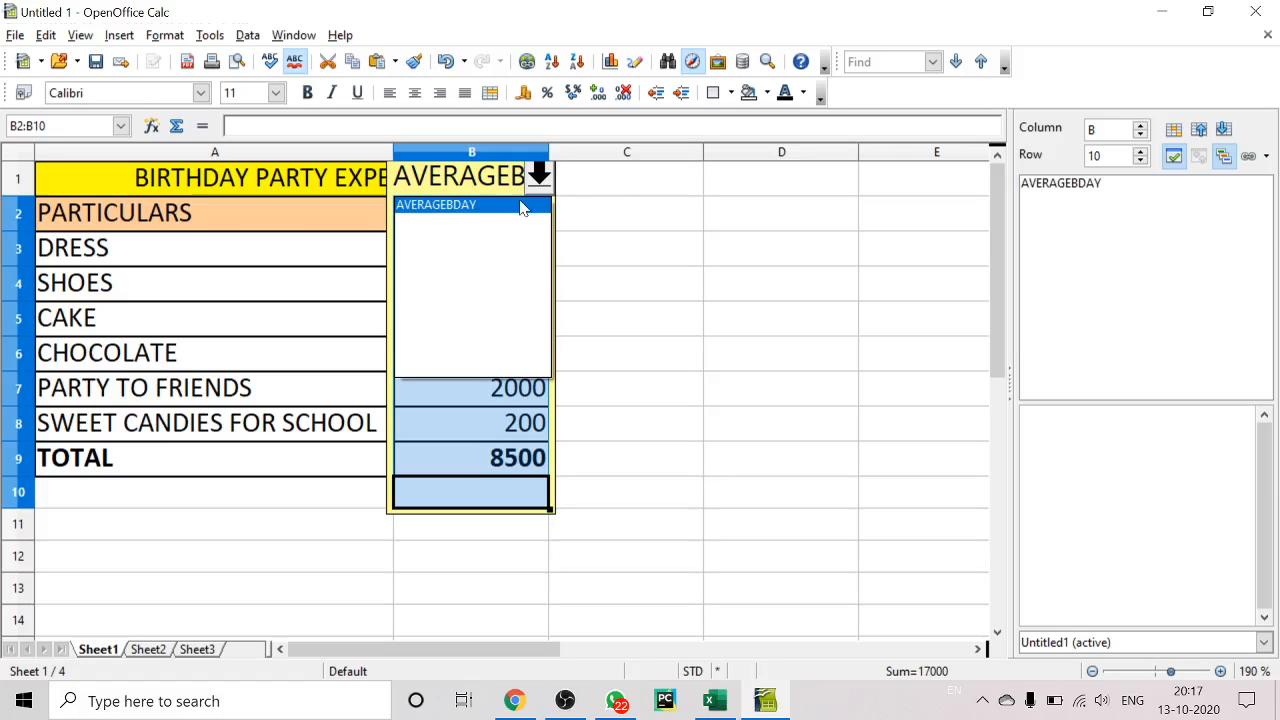
pyautogui.click(605, 213)
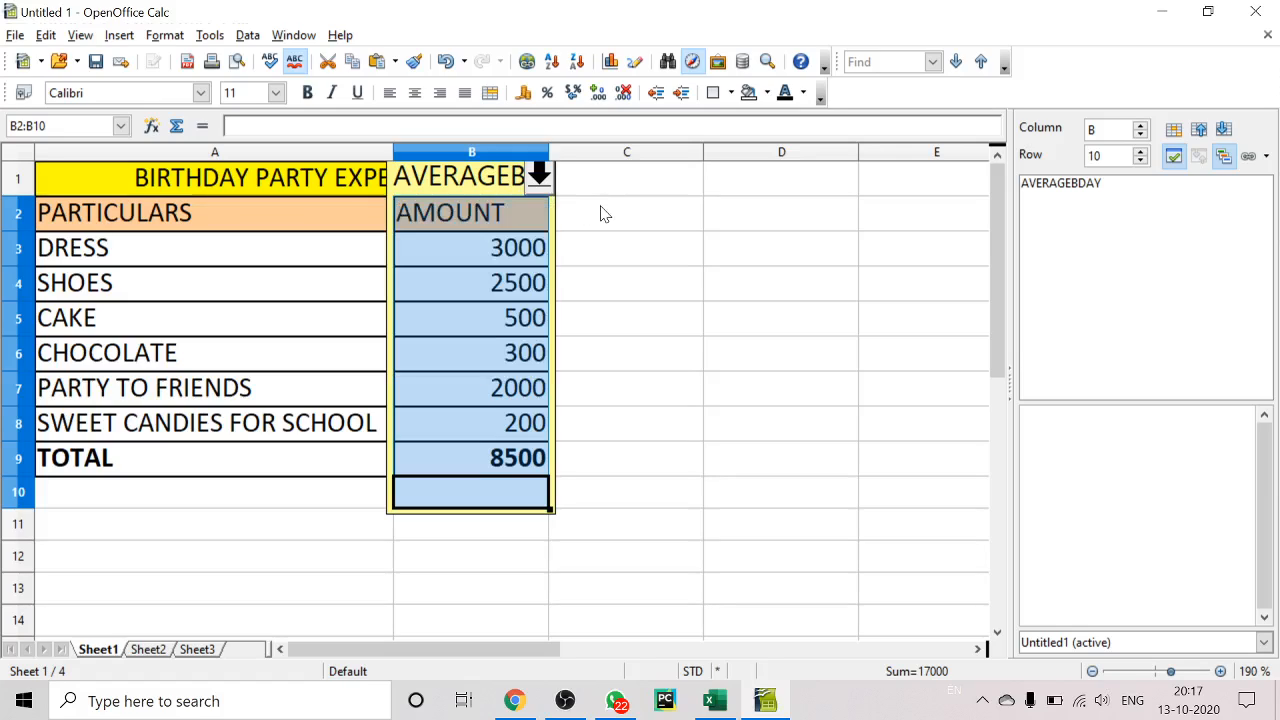
pyautogui.click(505, 217)
# - Set the amounts for DRESS in B3 and SHOES in B4 to 0
pyautogui.click(505, 249)
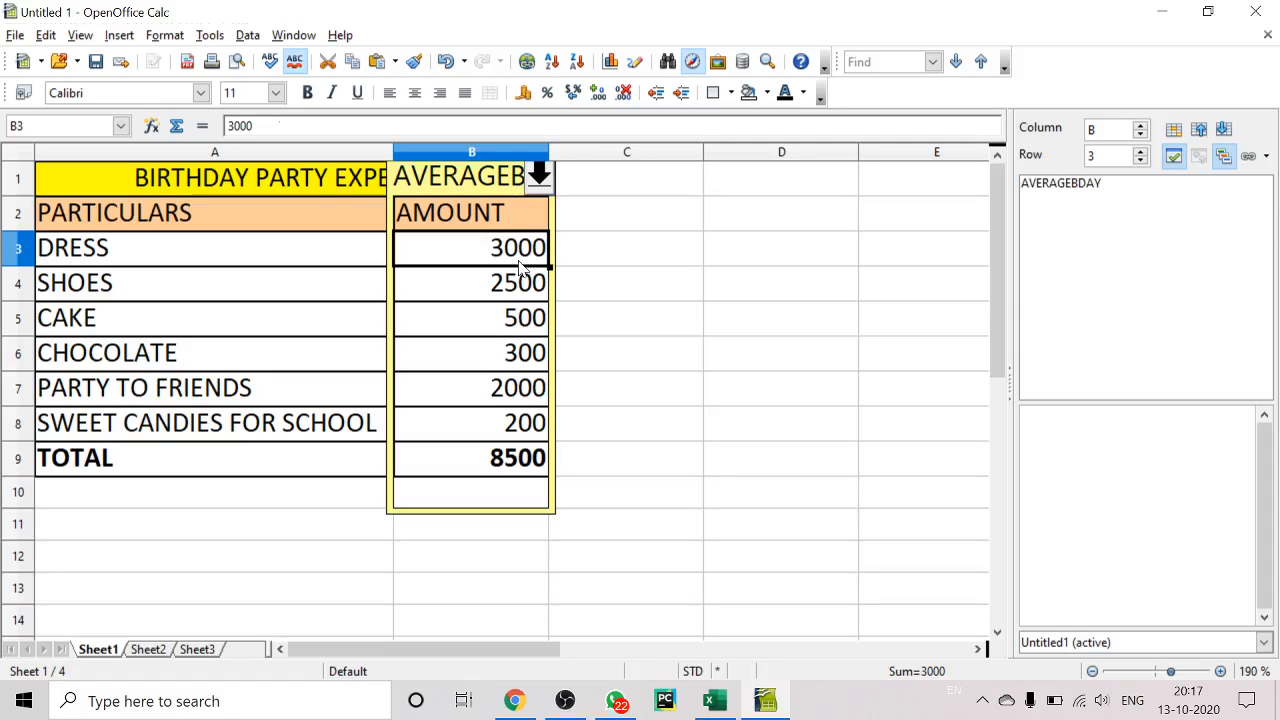
pyautogui.write('100')
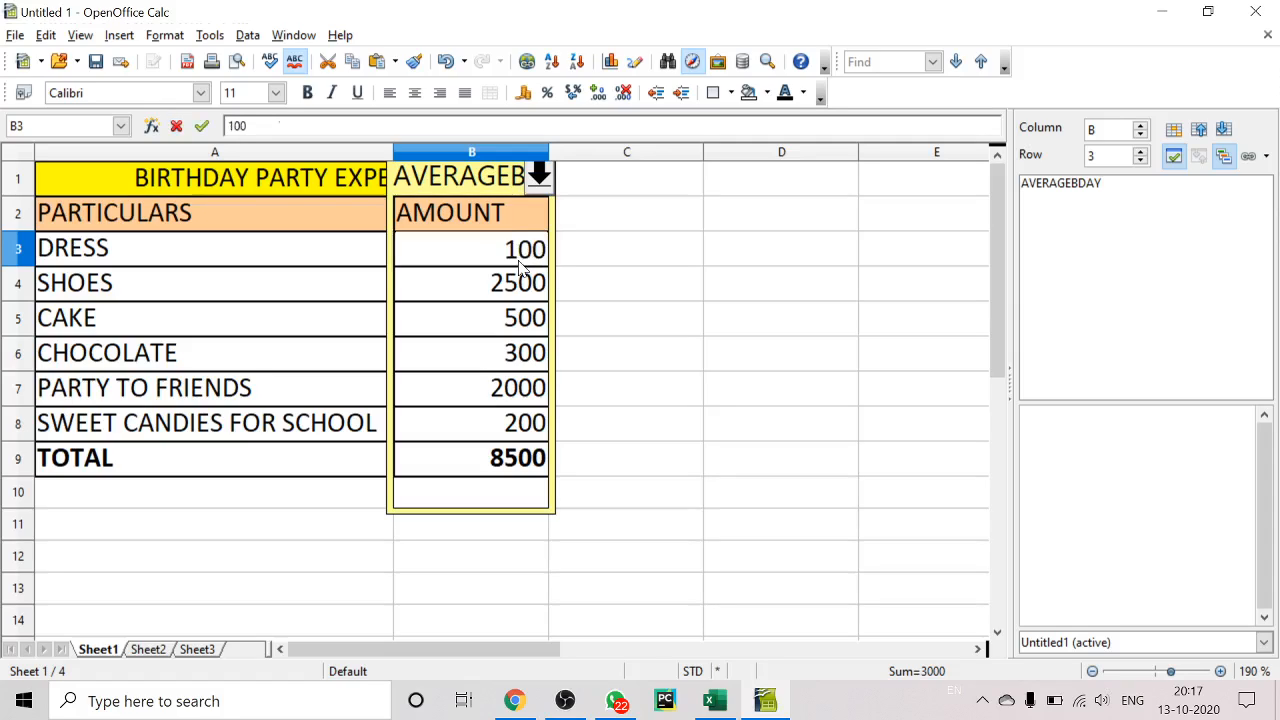
pyautogui.press('BackSpace')
pyautogui.press('BackSpace')
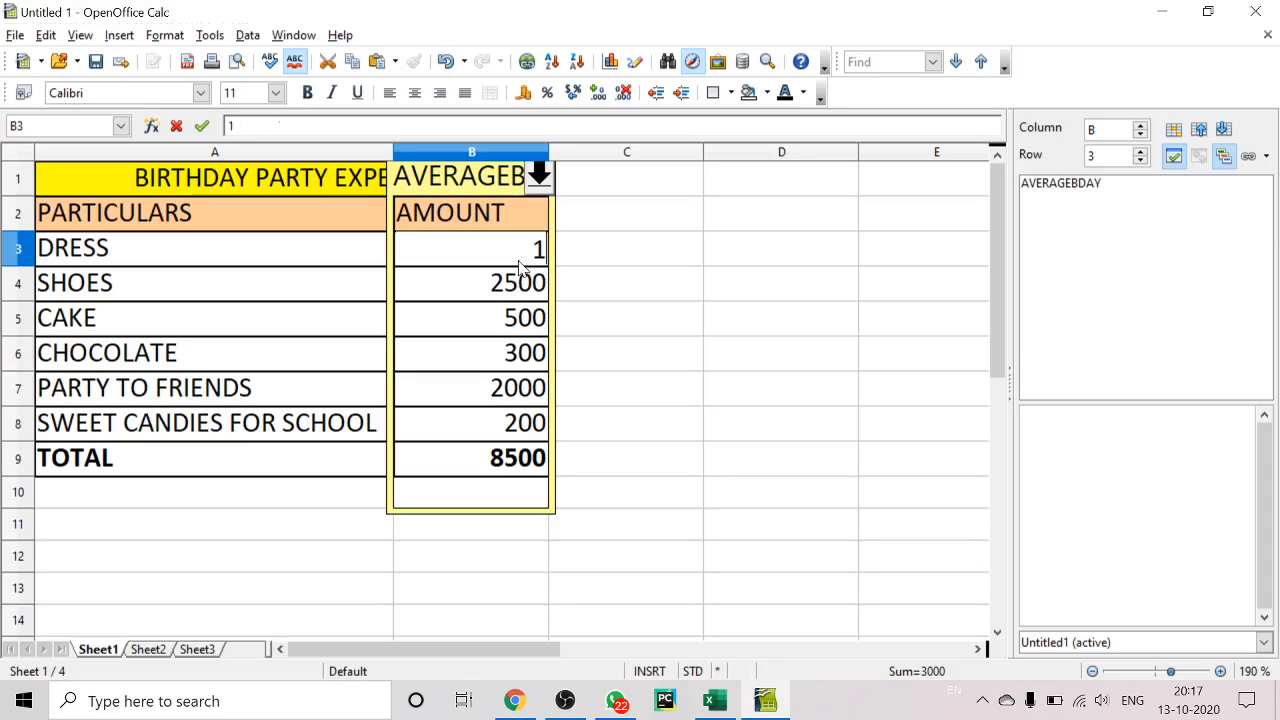
pyautogui.press('BackSpace')
pyautogui.write('0')
pyautogui.press('Return')
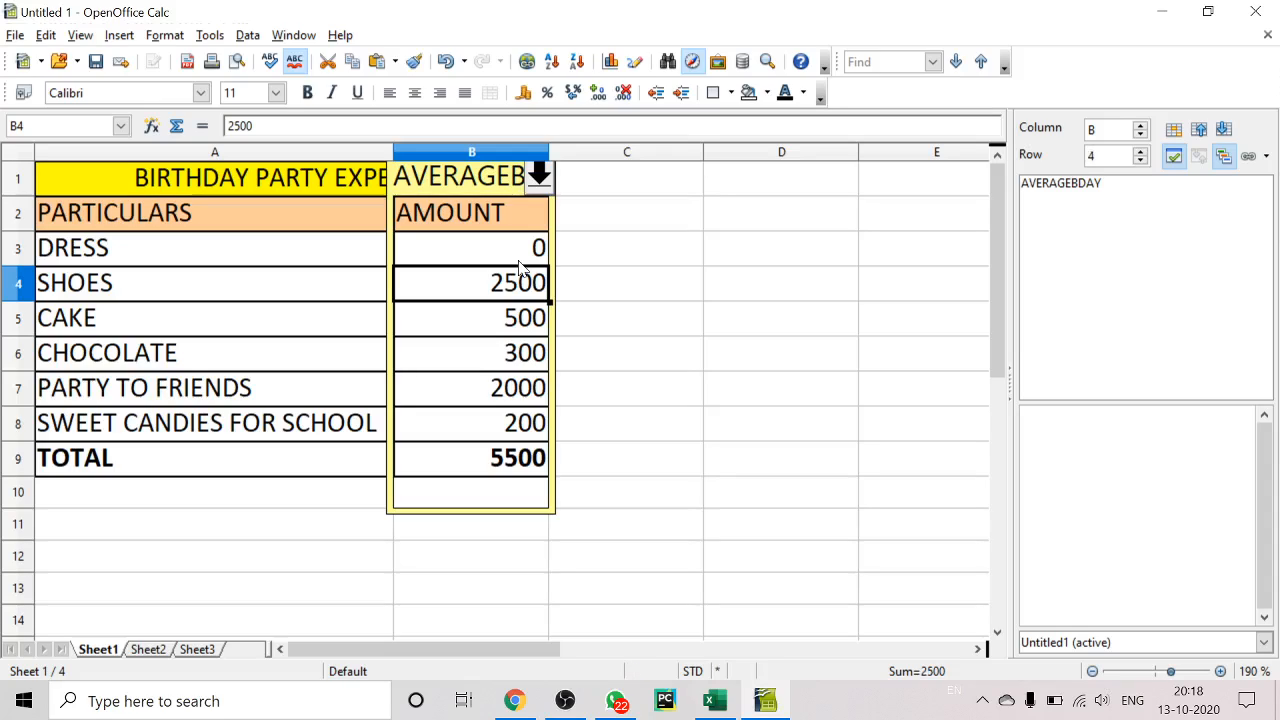
pyautogui.write('0')
pyautogui.press('Return')
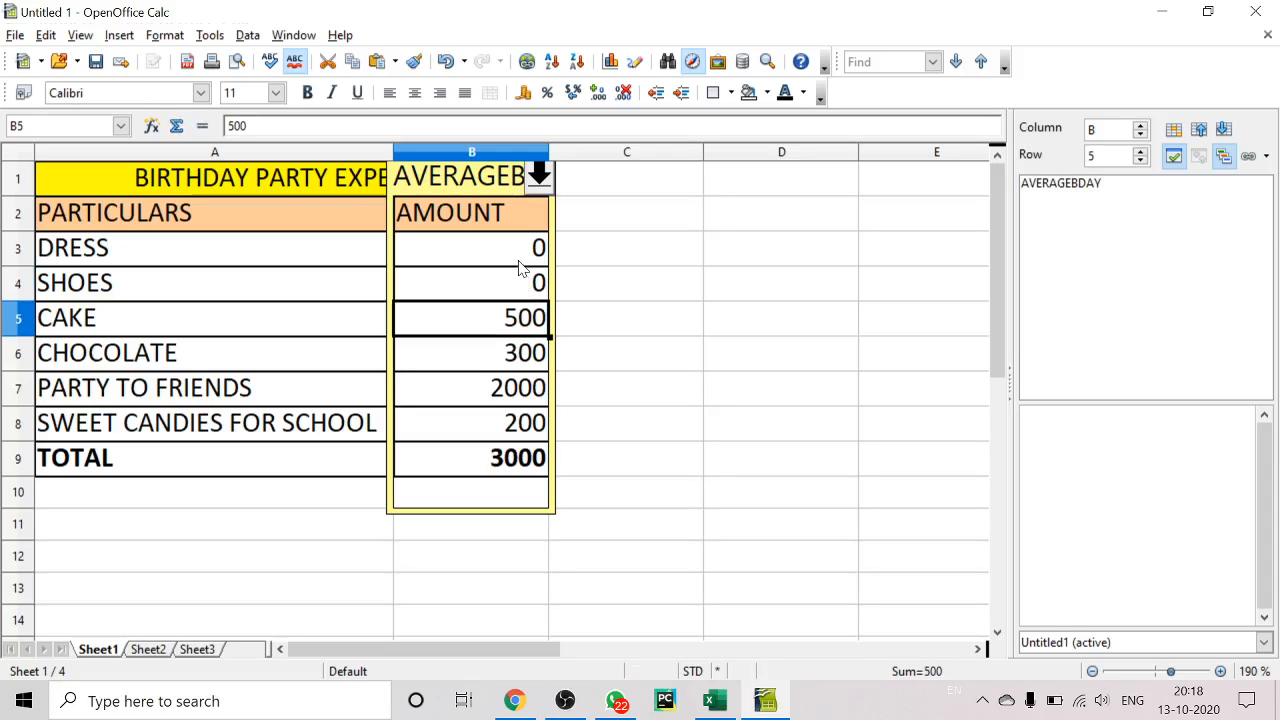
# - Set the amounts for CAKE to 400, CHOCOLATE to 200 and PARTY TO FRIENDS to 0
pyautogui.write('400')
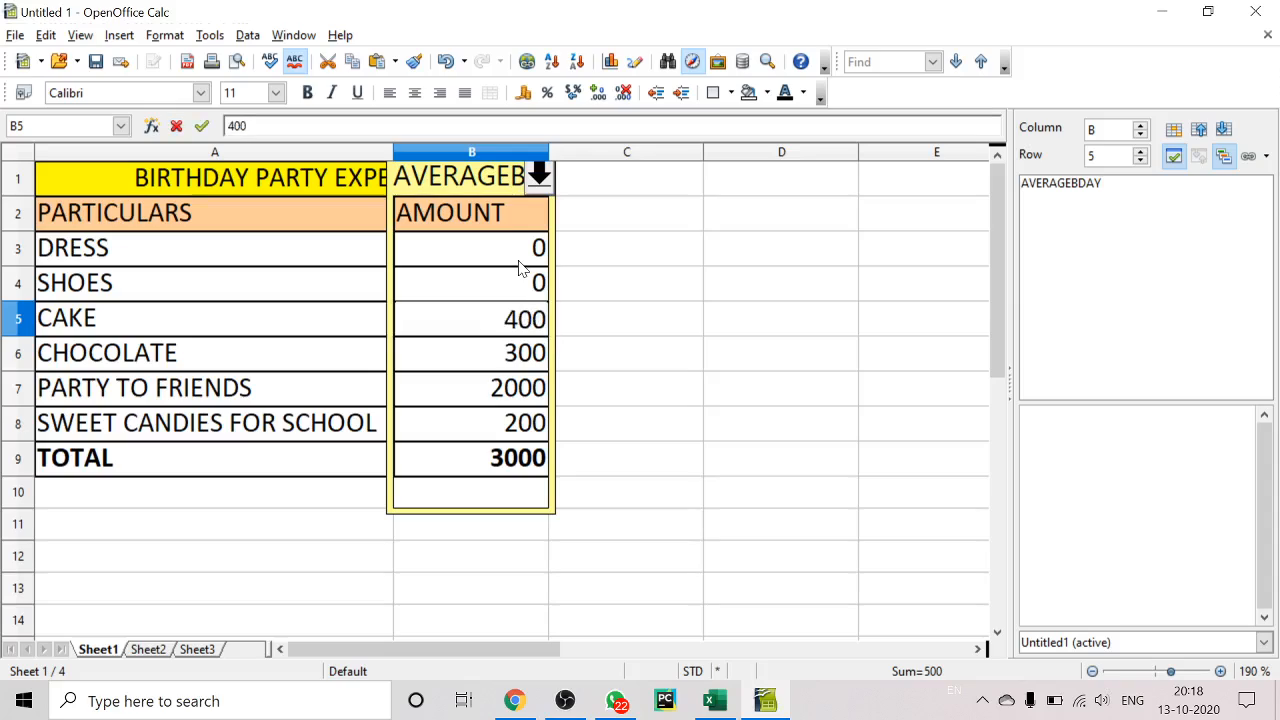
pyautogui.press('Return')
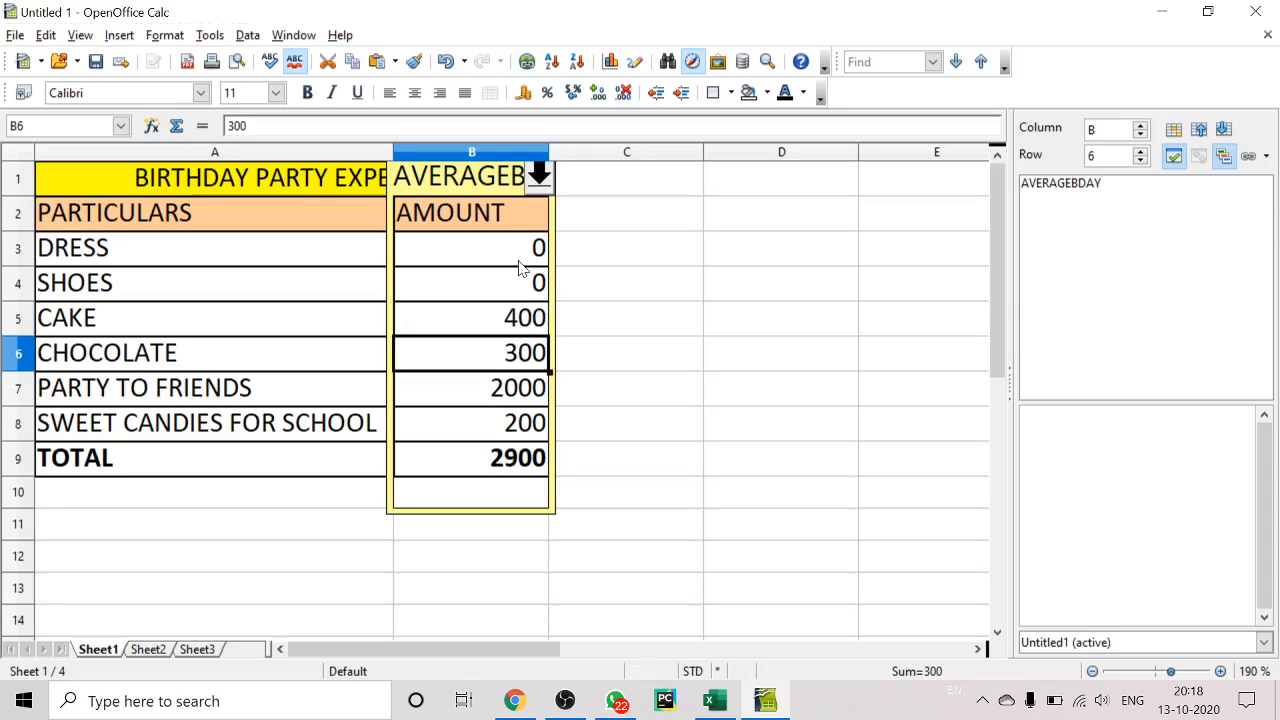
pyautogui.write('200')
pyautogui.press('Return')
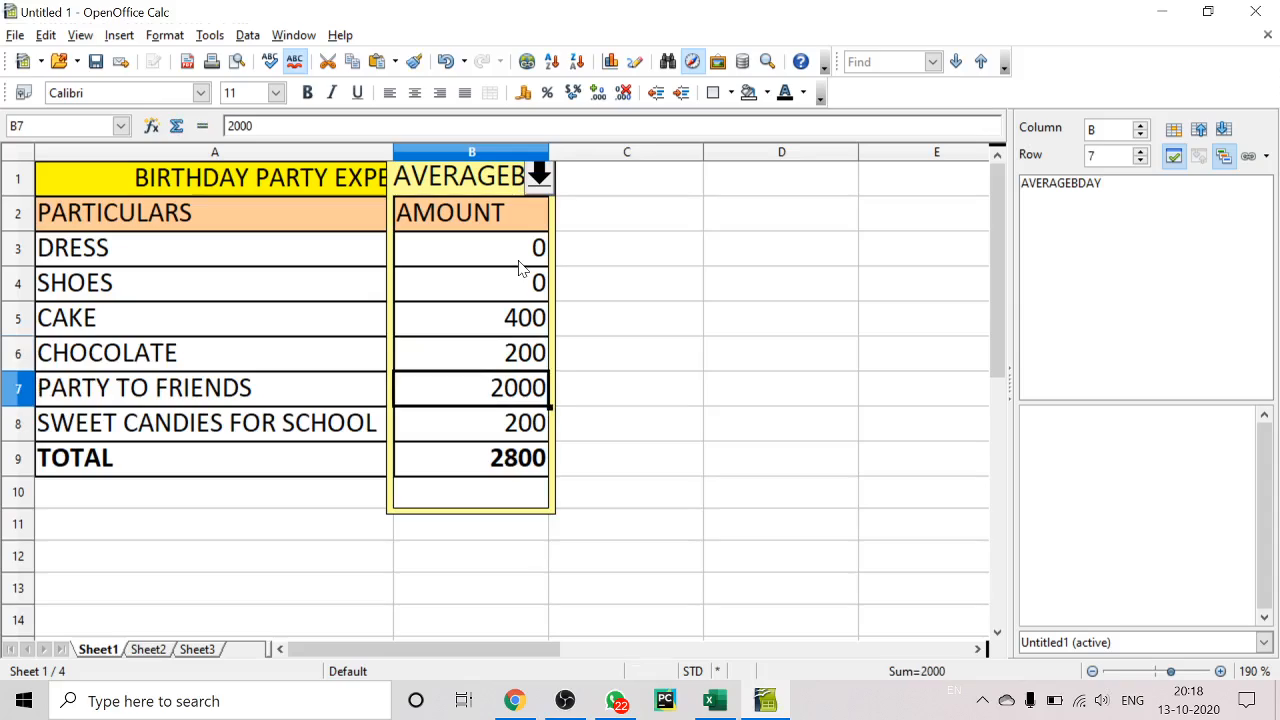
pyautogui.write('0')
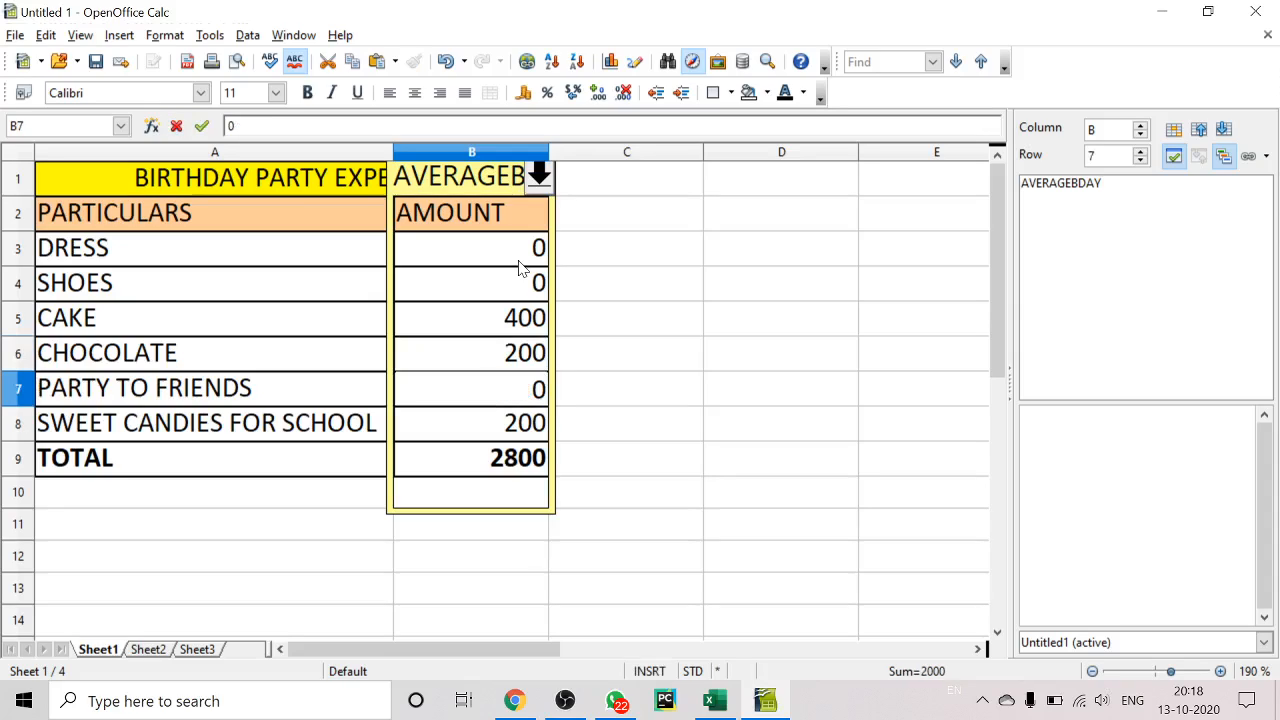
pyautogui.press('Return')
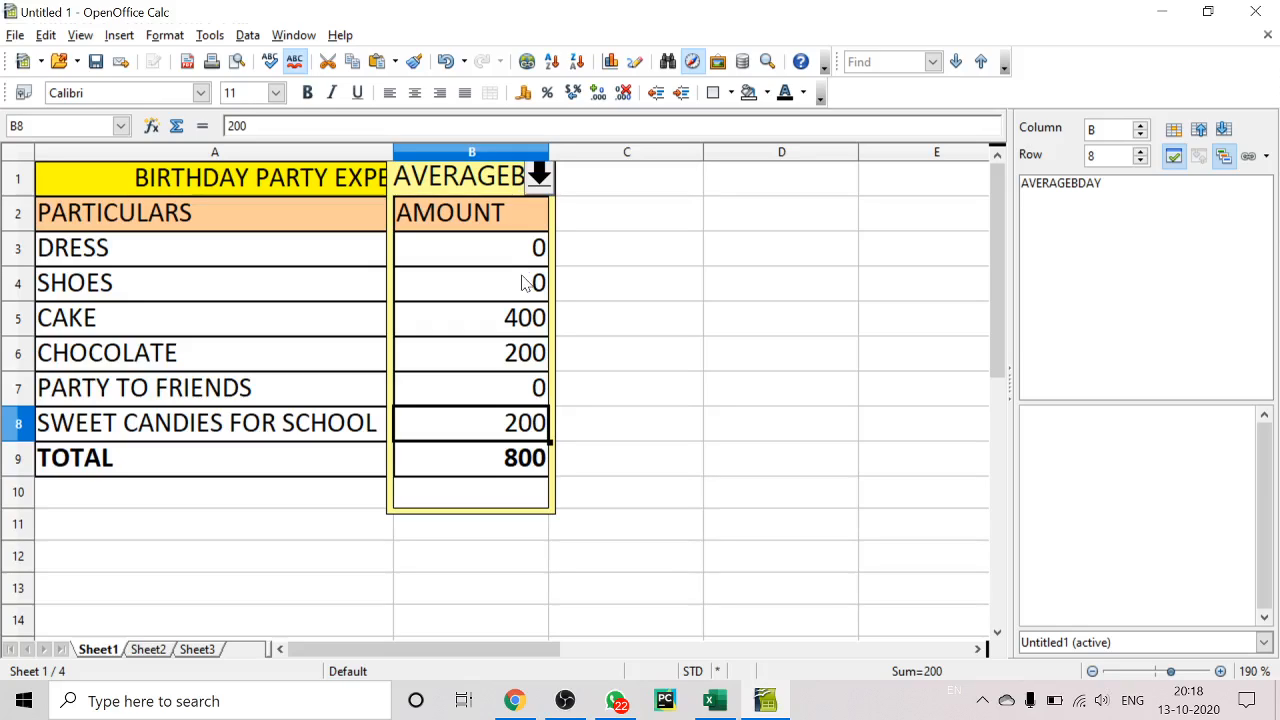
# - Start a new scenario for cells B2:B10 and name it MINIMUMEXP
pyautogui.moveTo(496, 224); pyautogui.dragTo(500, 250)
pyautogui.moveTo(505, 447); pyautogui.dragTo(500, 494)
pyautogui.click(212, 35)
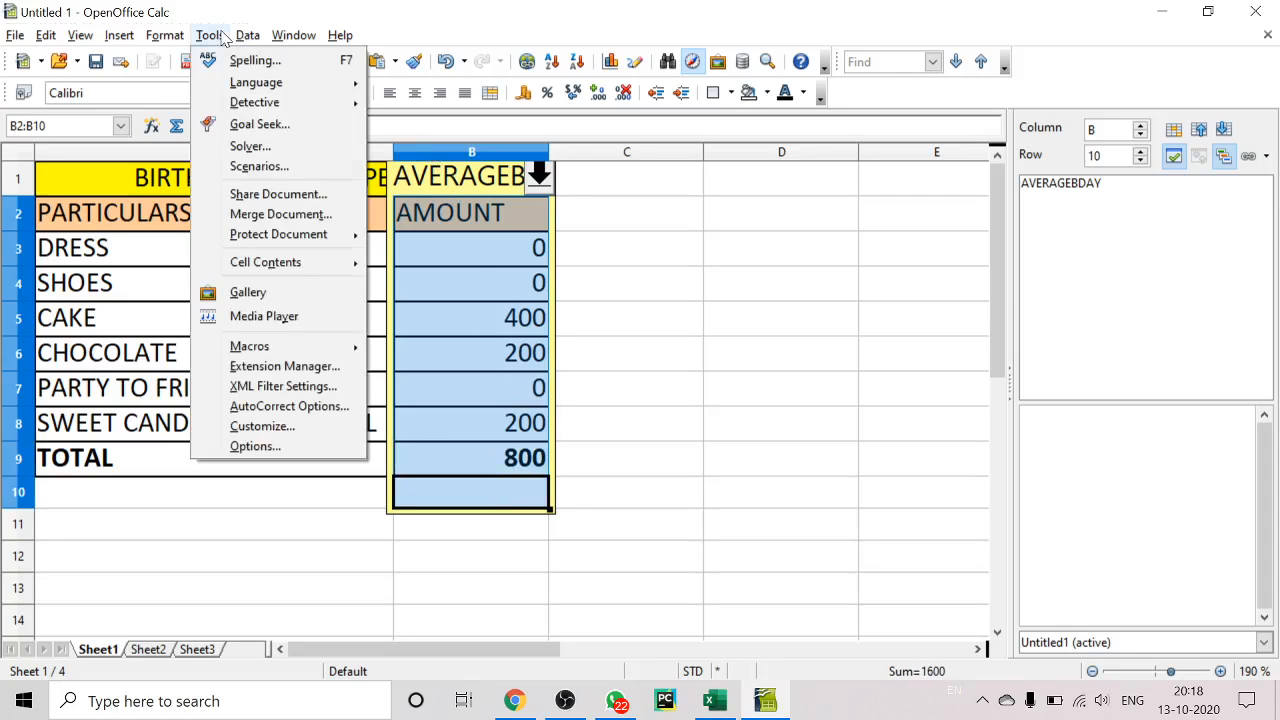
pyautogui.click(246, 167)
pyautogui.hotkey('ctrl', 'a')
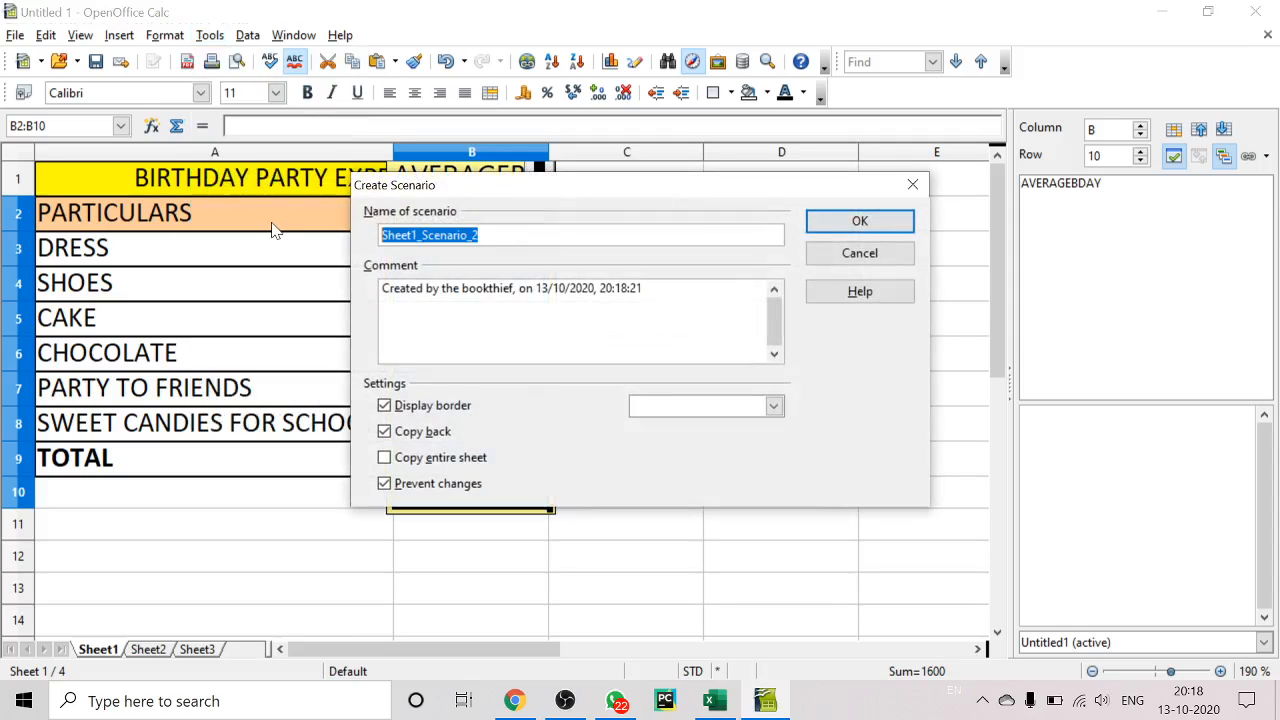
pyautogui.press('BackSpace')
pyautogui.write('MINI')
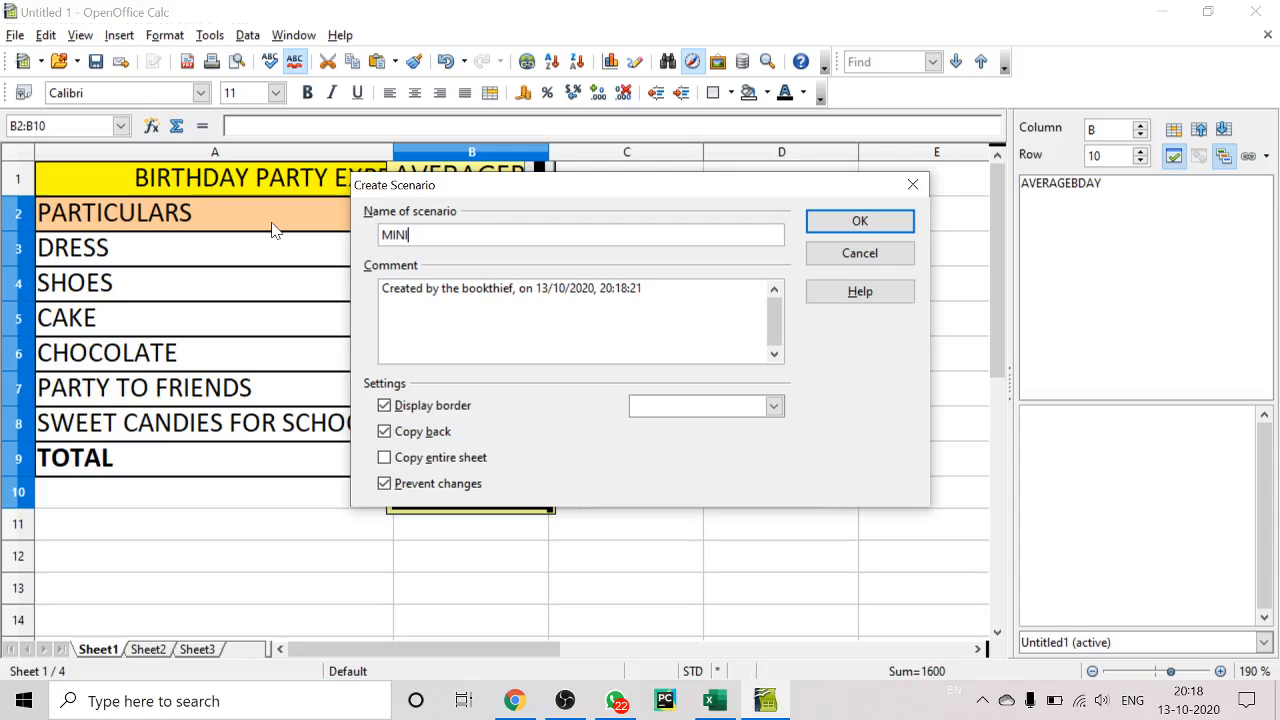
pyautogui.write('MUMEXP')
# - Replace the scenario comment with "THIS IS WHEN SITUATION ARE WORST AT HOME", turn off Copy back, and create the scenario
pyautogui.hotkey('ctrl', 'a')
pyautogui.write('THIS ')
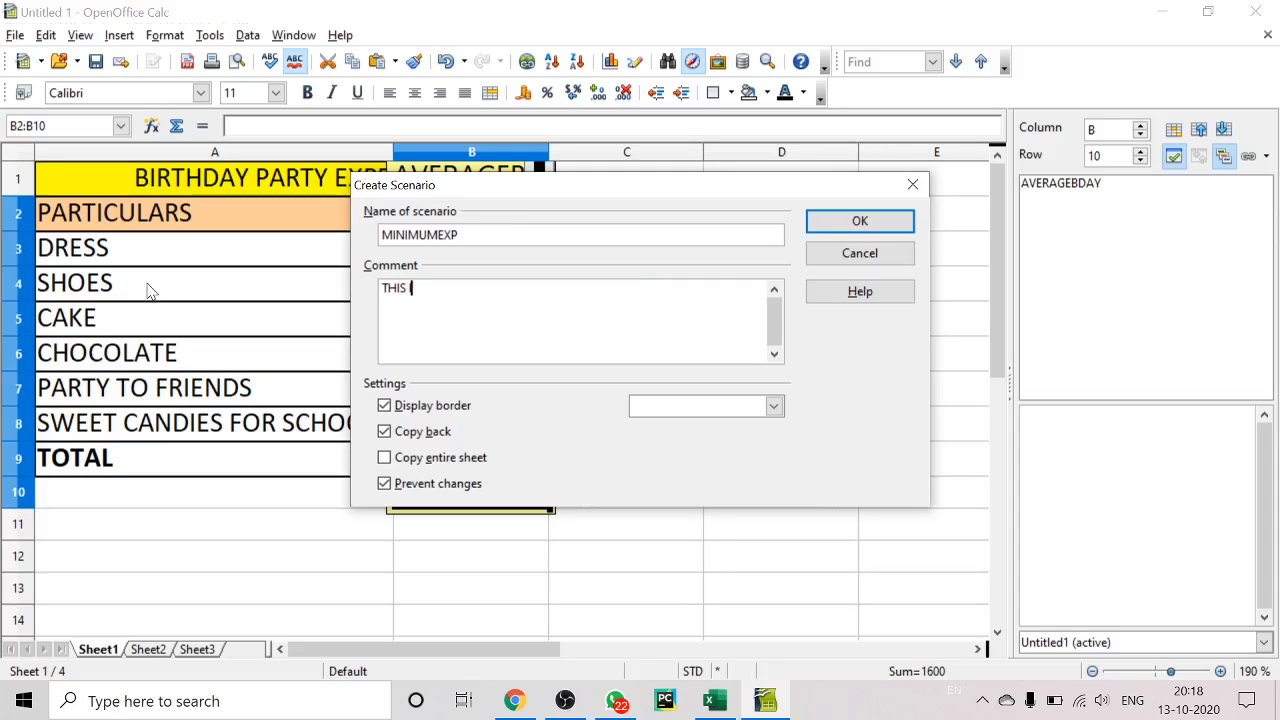
pyautogui.write('IS WHERN')
pyautogui.press('BackSpace')
pyautogui.press('BackSpace')
pyautogui.write('N SITUATION ARE WORST')
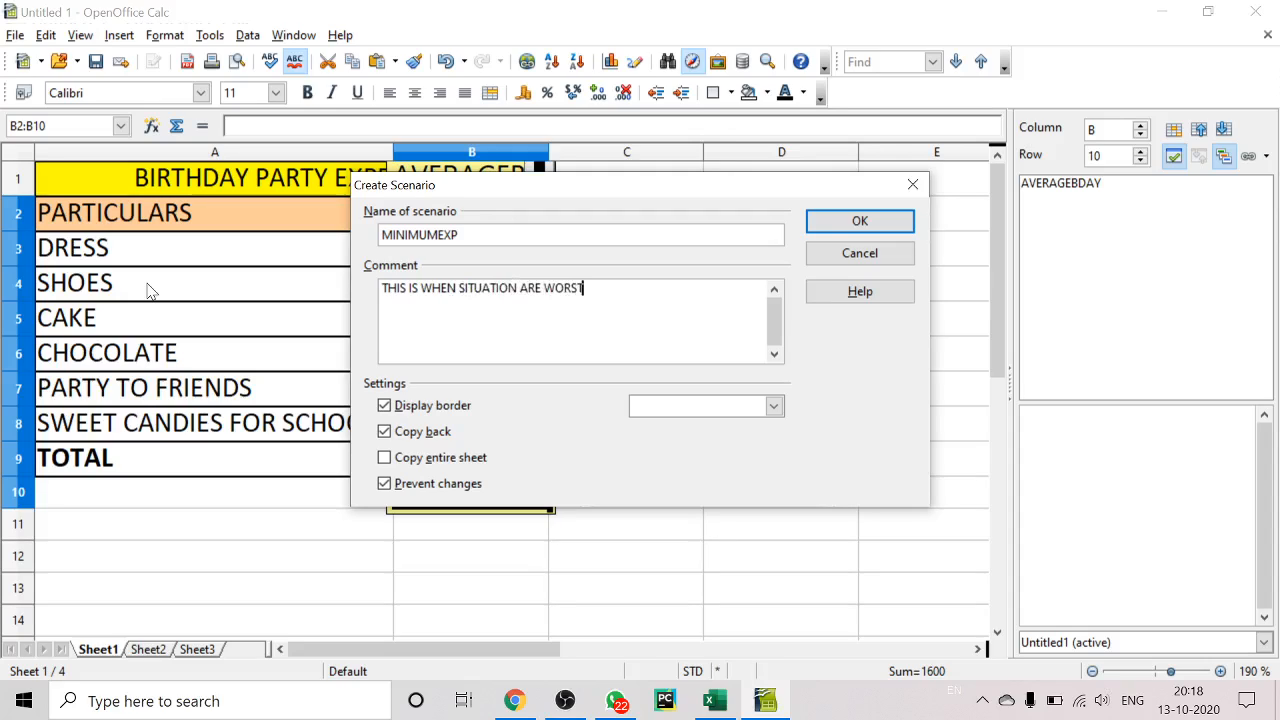
pyautogui.write(' AT HOME')
pyautogui.click(386, 431)
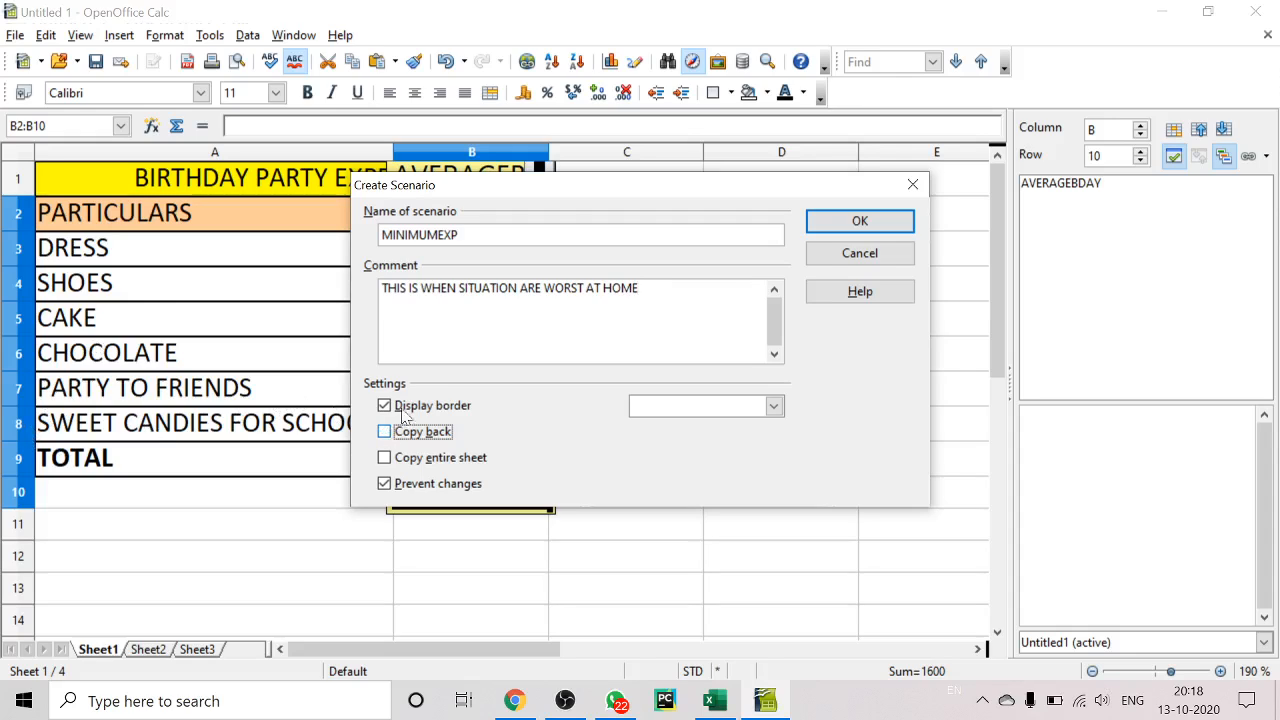
pyautogui.click(812, 228)
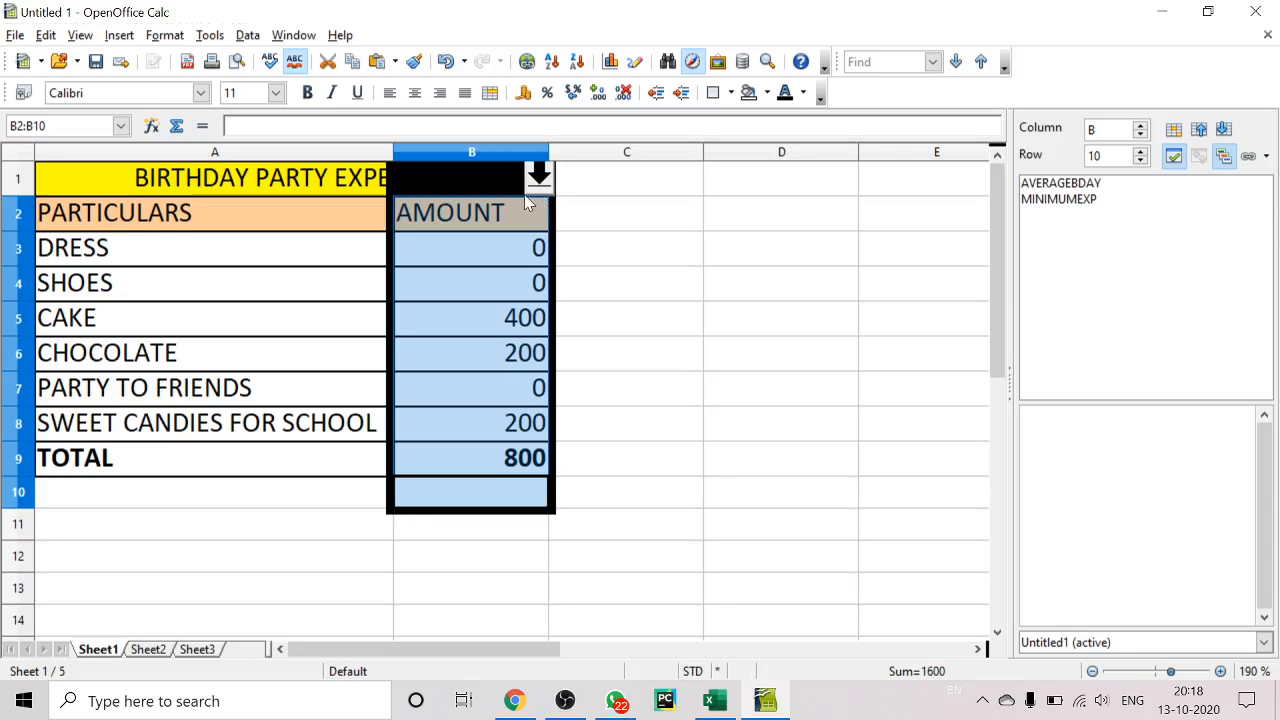
# - Set the amounts for DRESS in B3 to 3500 and SHOES in B4 to 3000
pyautogui.click(476, 217)
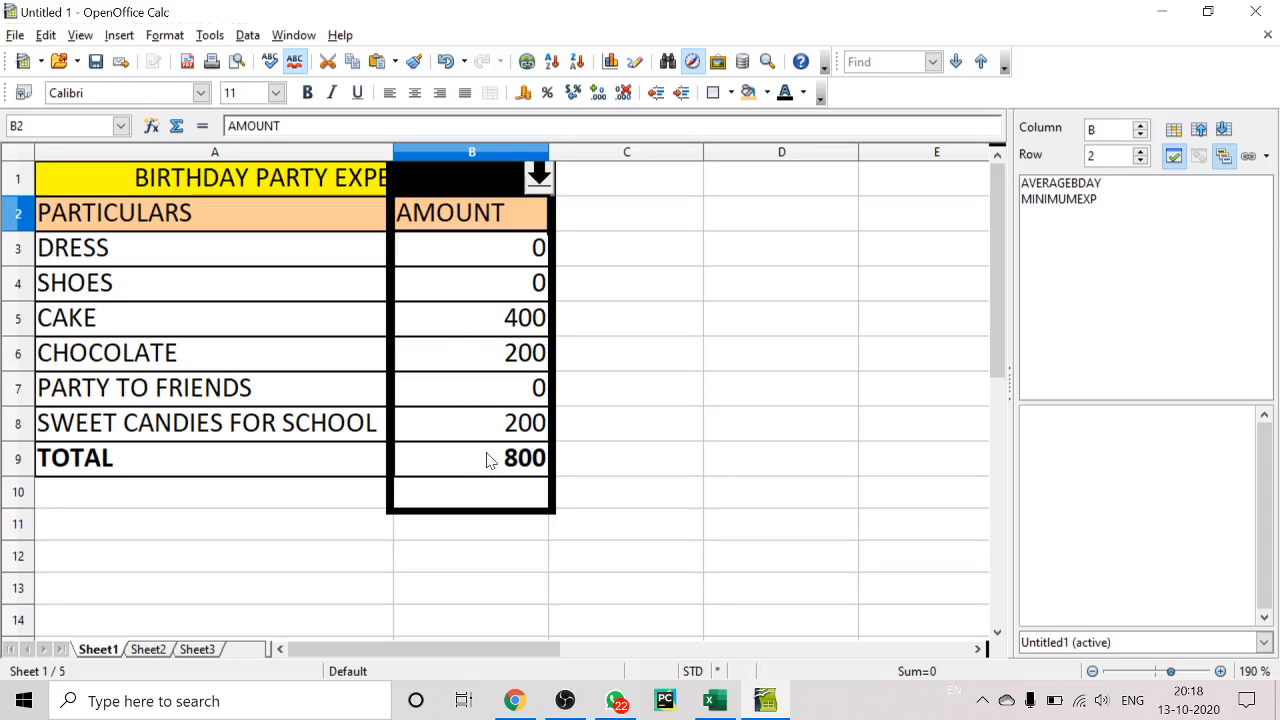
pyautogui.click(482, 255)
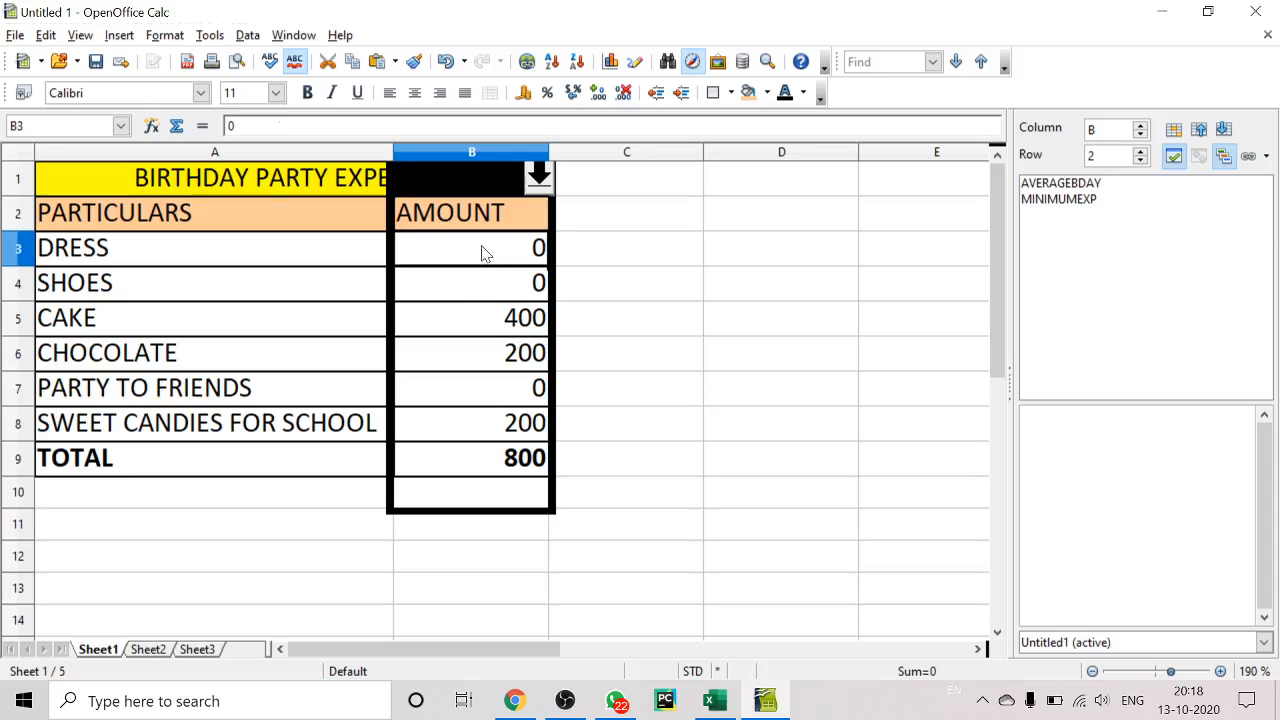
pyautogui.write('3500')
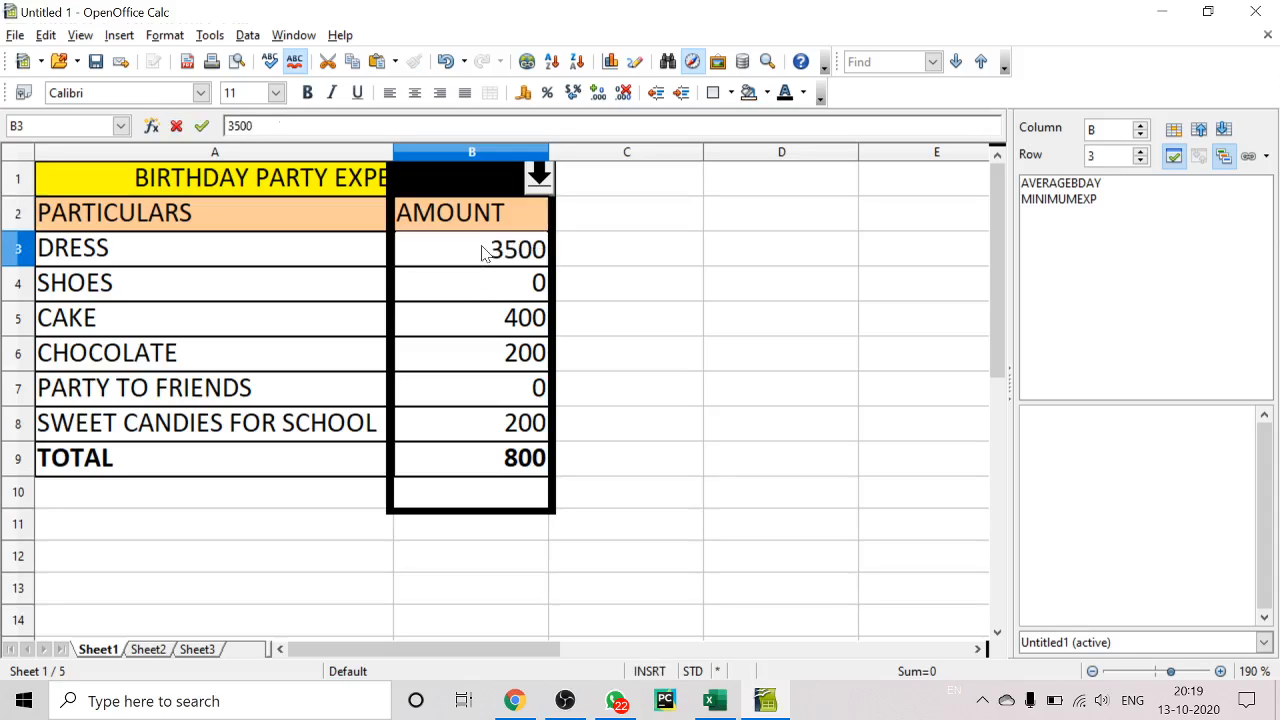
pyautogui.press('Return')
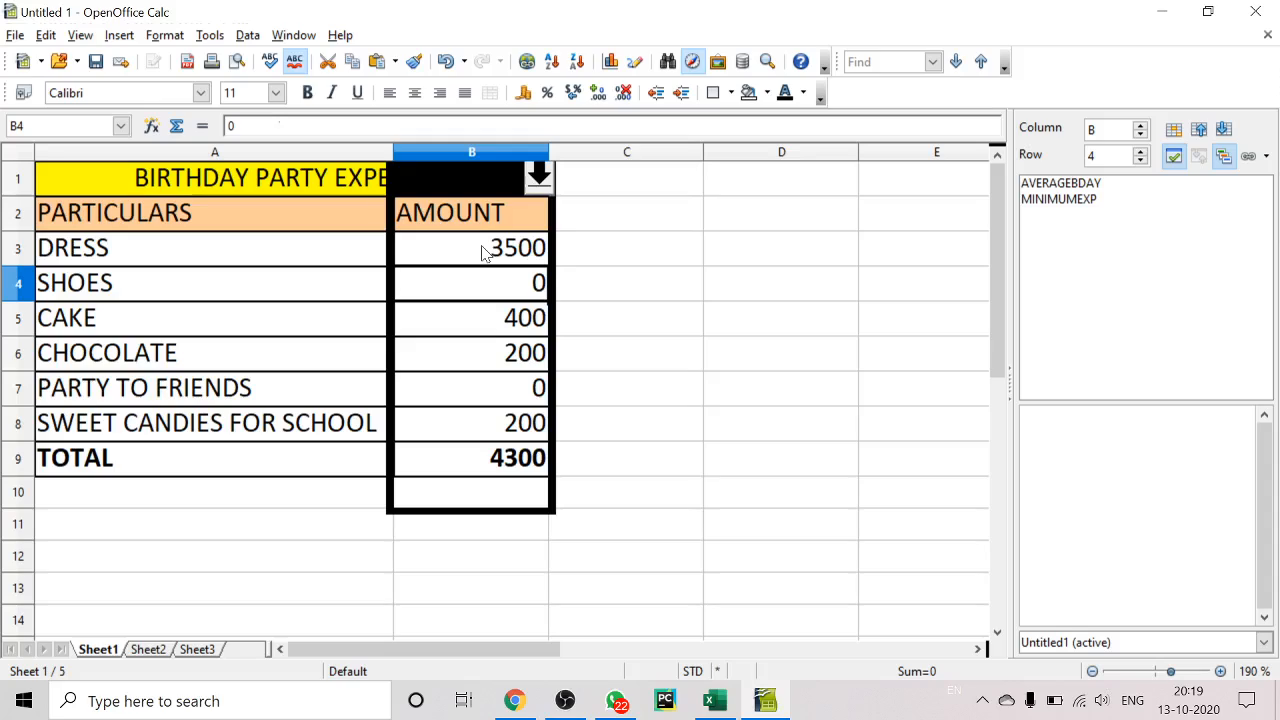
pyautogui.write('25')
pyautogui.press('BackSpace')
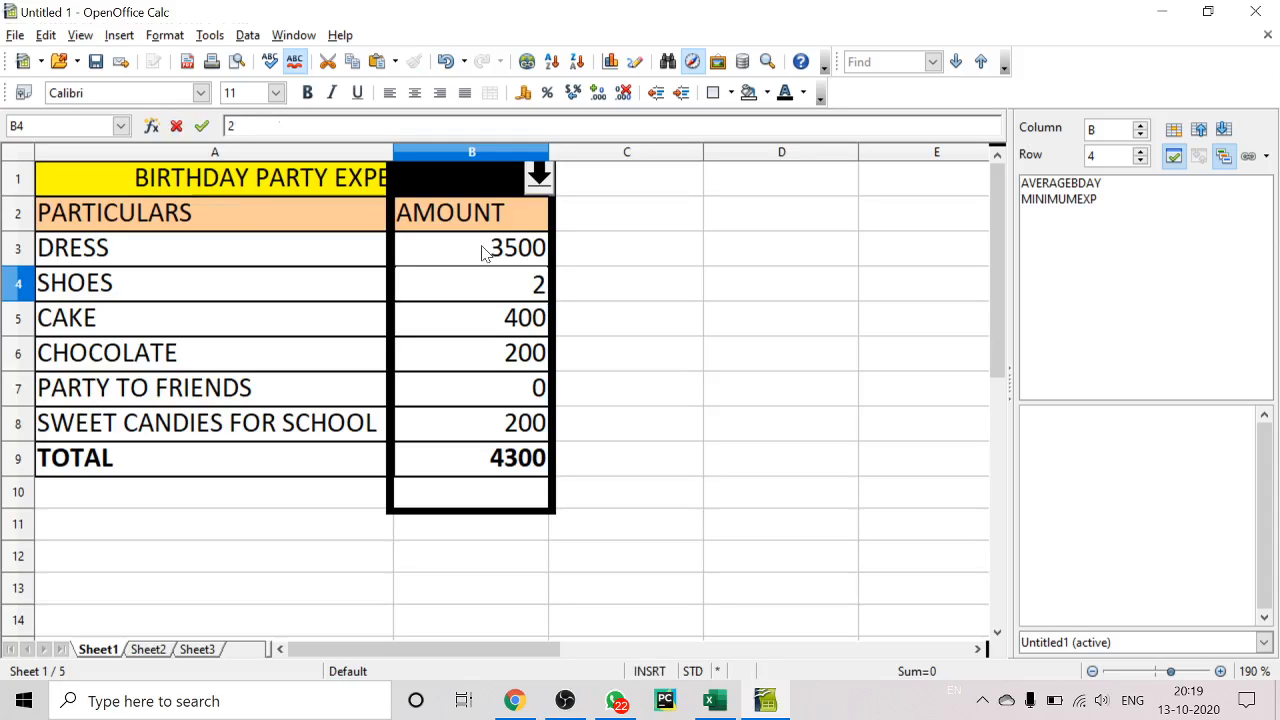
pyautogui.press('BackSpace')
pyautogui.write('3000')
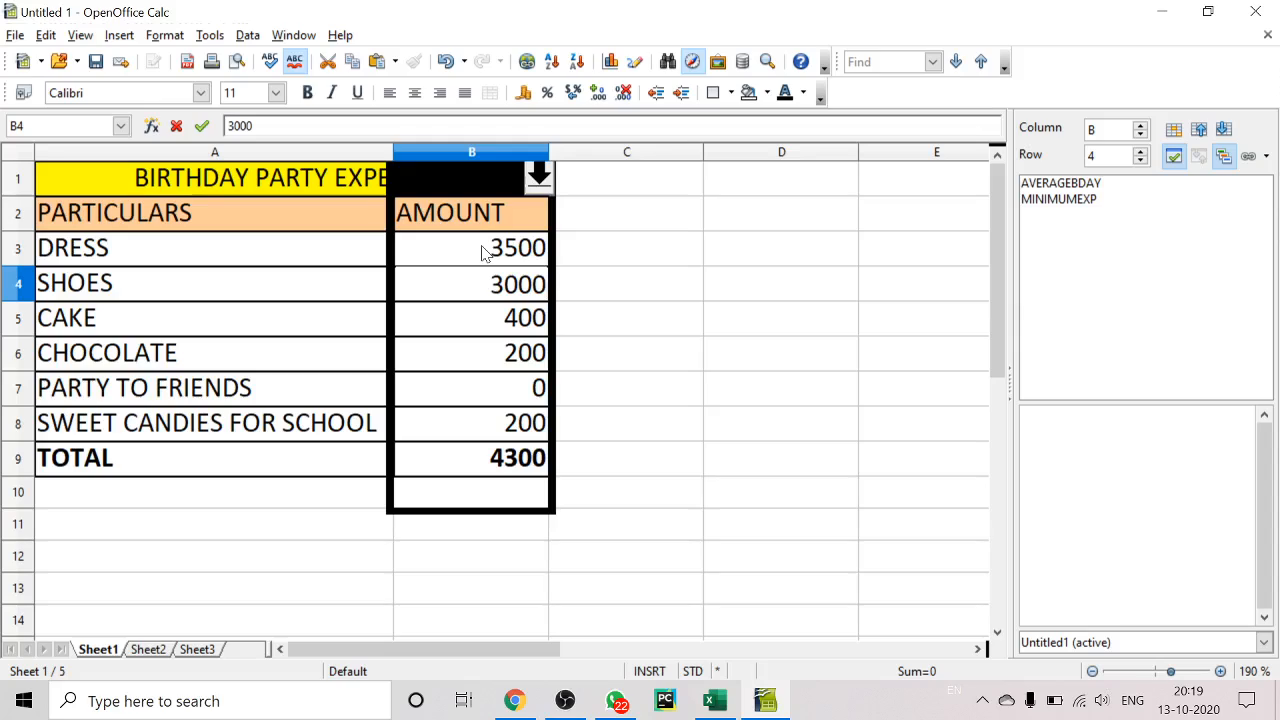
pyautogui.press('Return')
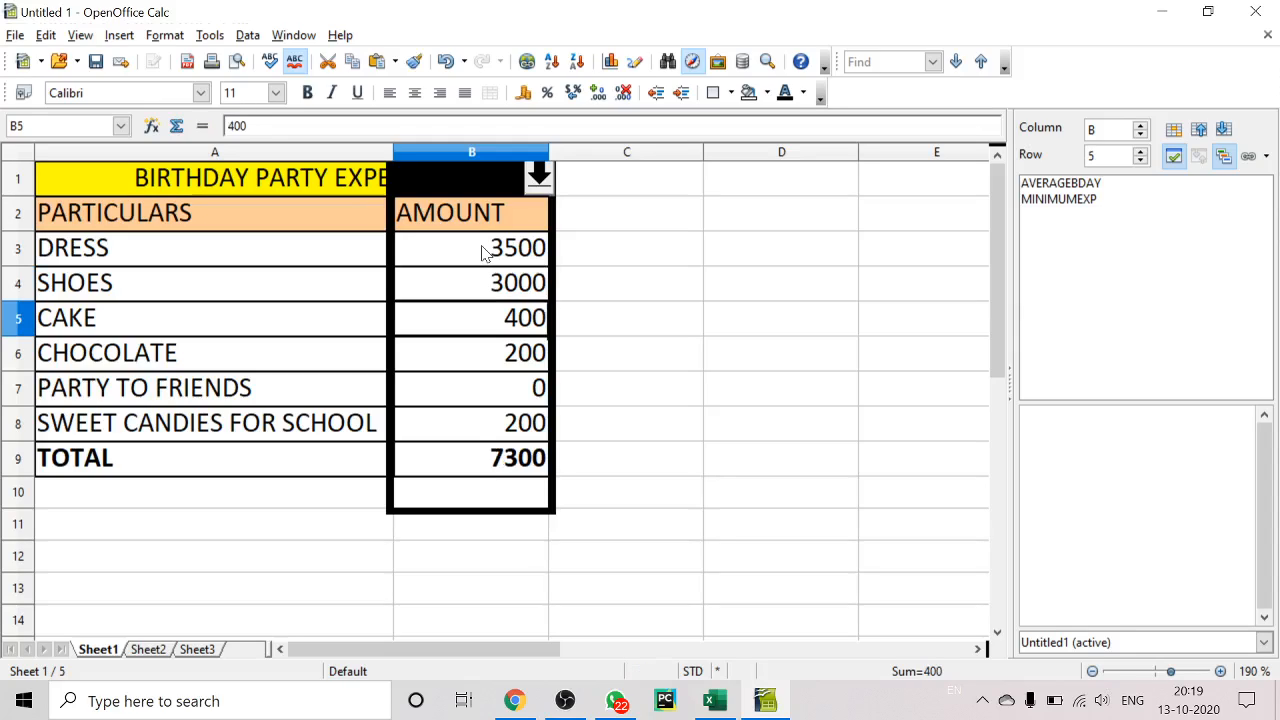
# - Set the amounts for CAKE in B5 to 1000 and CHOCOLATE in B6 to 500
pyautogui.write('1000')
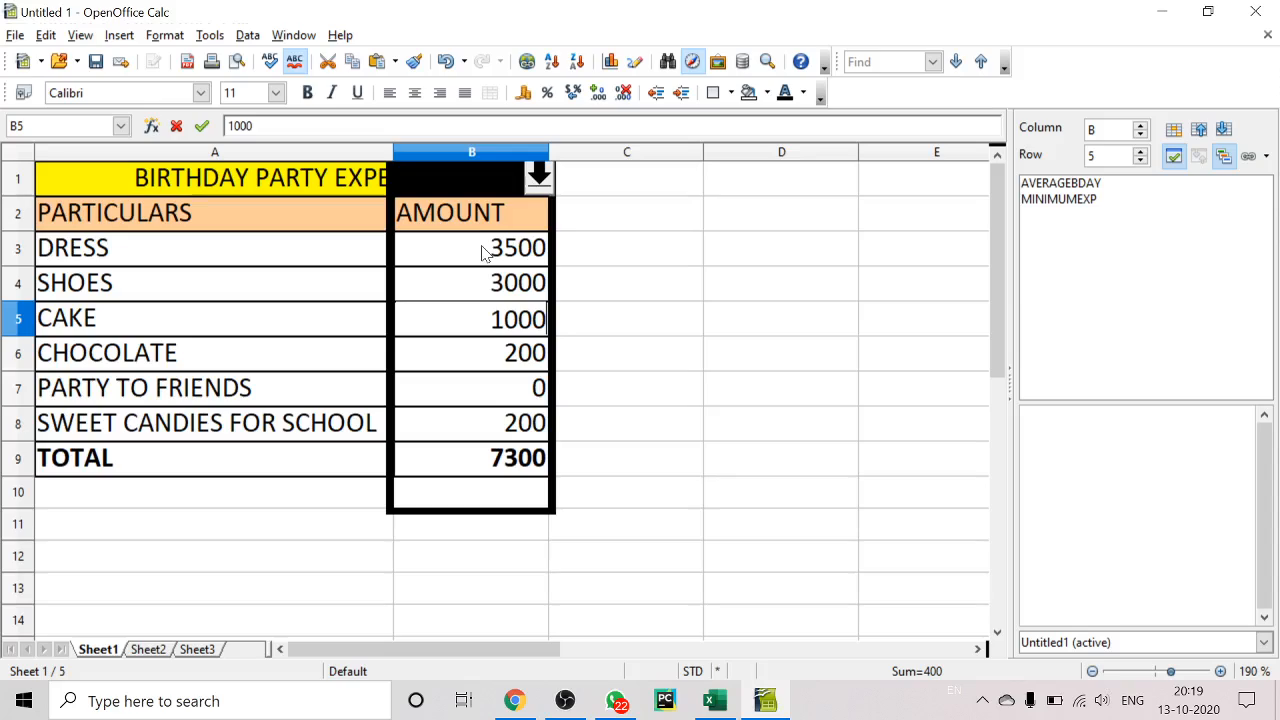
pyautogui.press('Return')
pyautogui.write('5000')
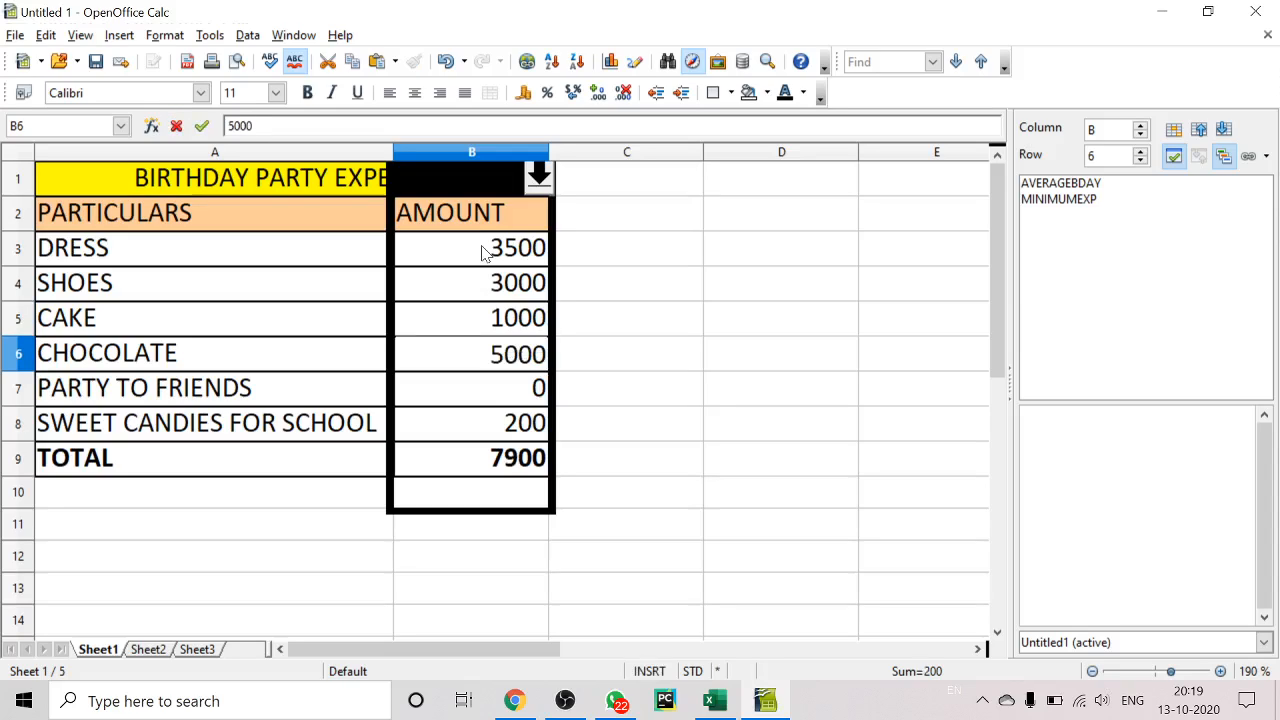
pyautogui.press('BackSpace')
pyautogui.press('Return')
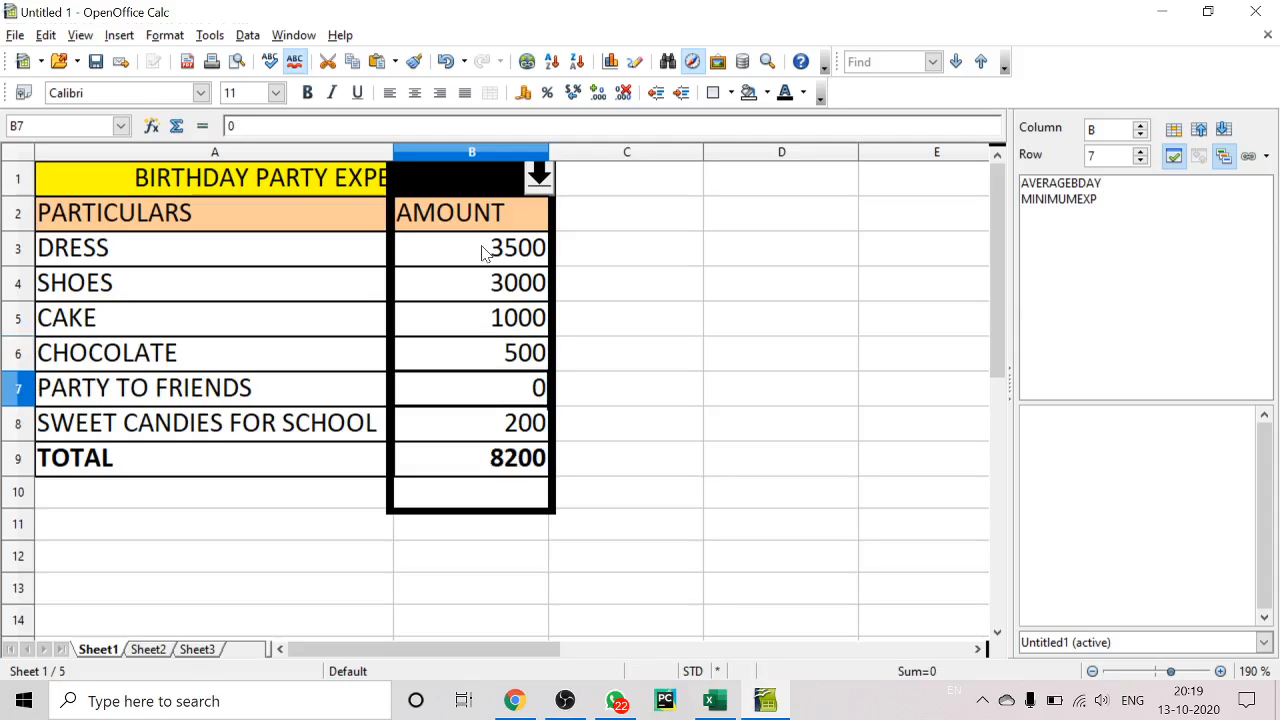
# - Set the amounts for PARTY TO FRIENDS in B7 to 3000 and SWEET CANDIES FOR SCHOOL in B8 to 300
pyautogui.write('3000')
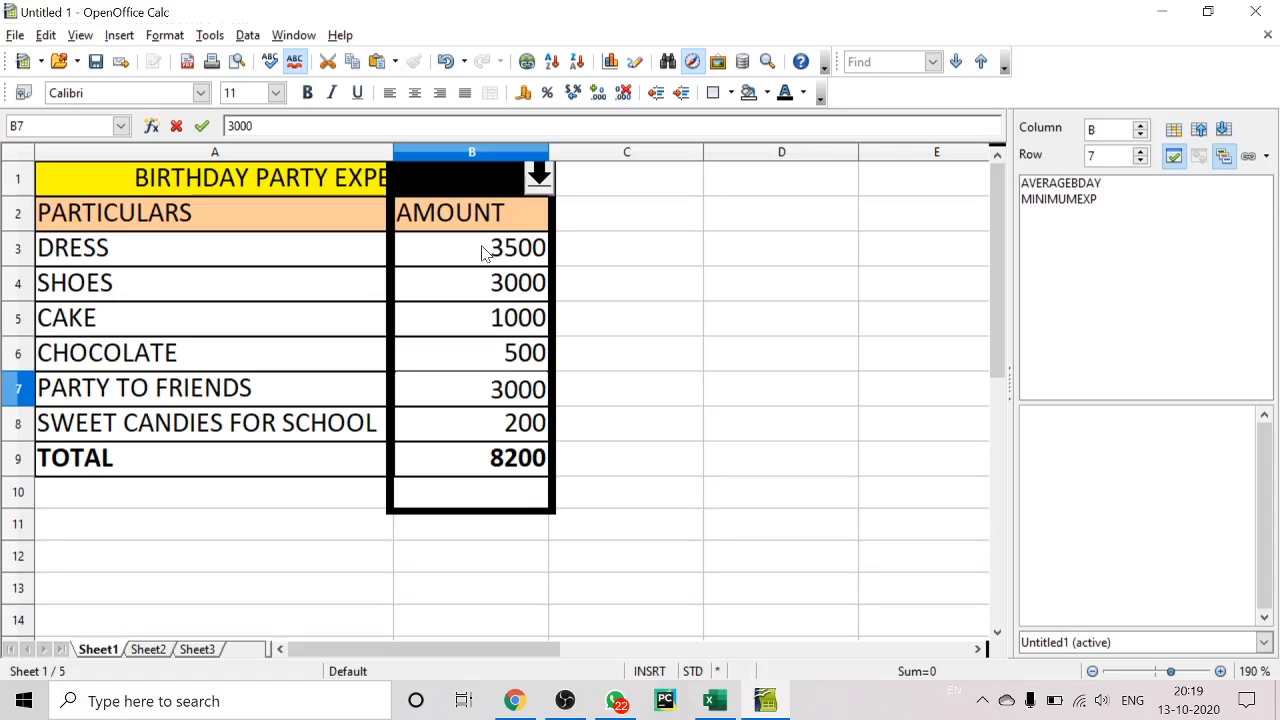
pyautogui.press('Return')
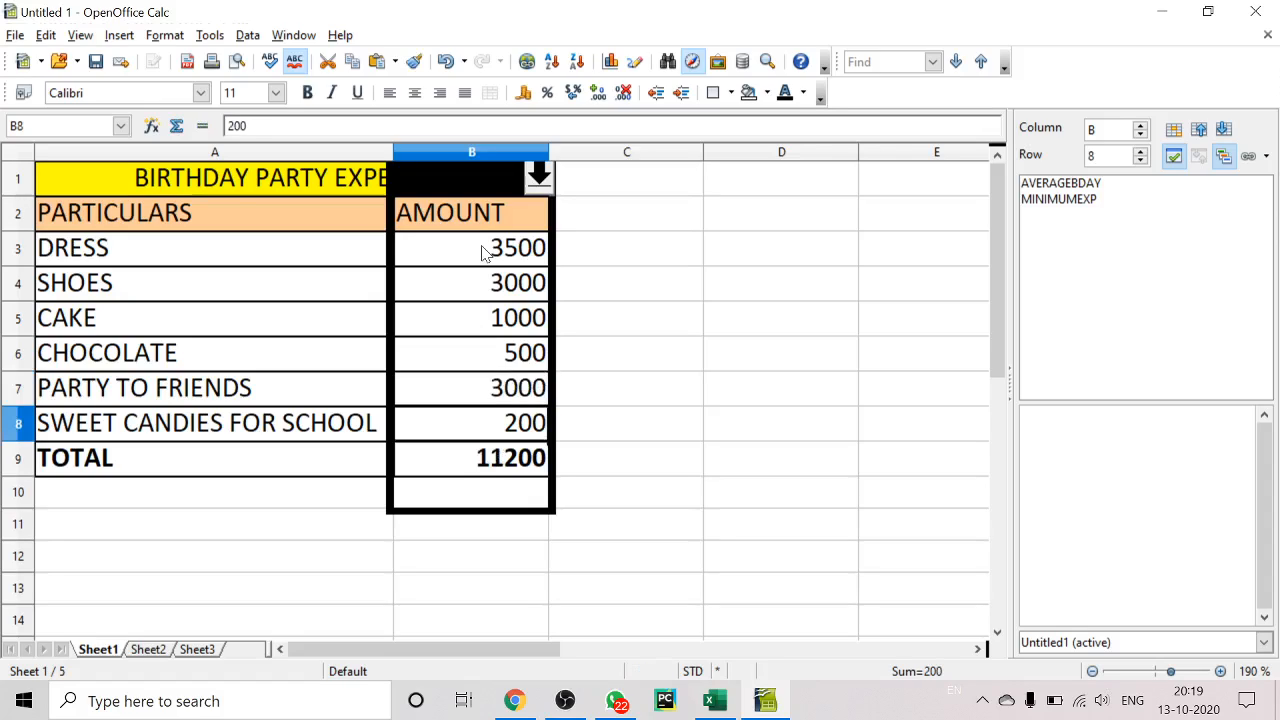
pyautogui.write('300')
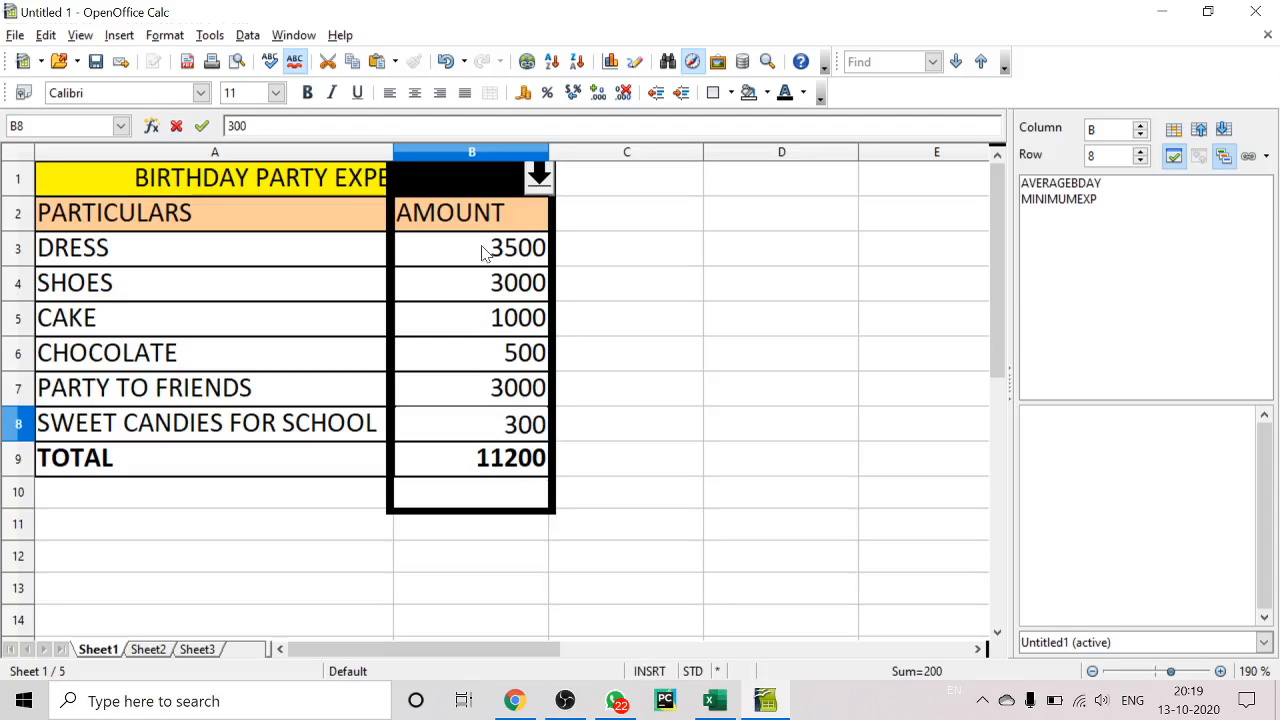
pyautogui.press('Return')
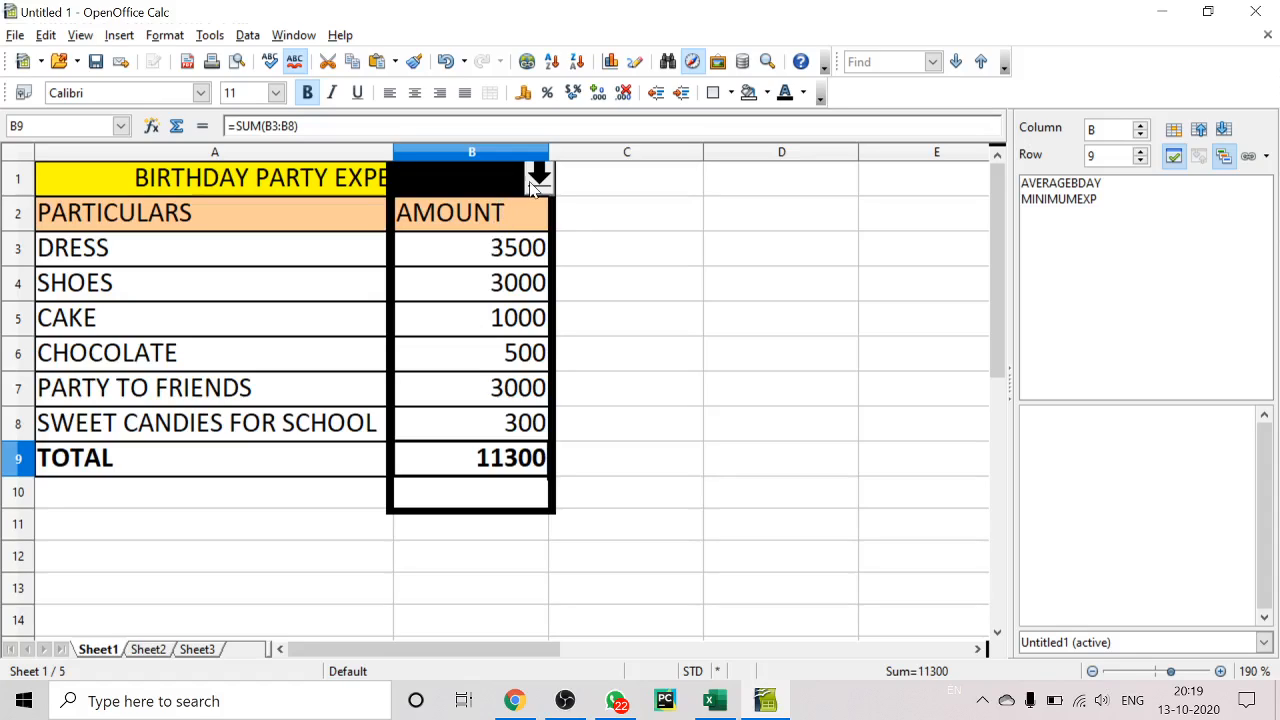
# - Start a new scenario for cells B3:B10 and name it GRANDPARTY
pyautogui.click(503, 220)
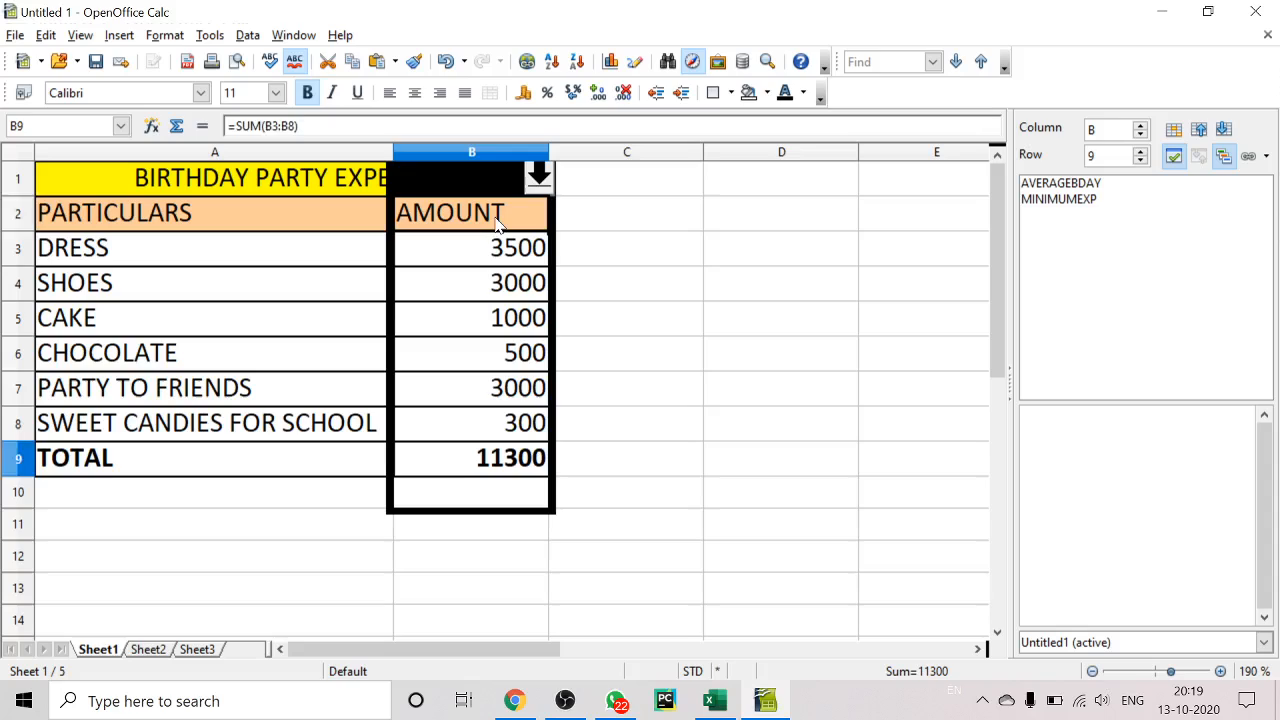
pyautogui.keyDown('shift'); pyautogui.click(516, 462); pyautogui.keyUp('shift')
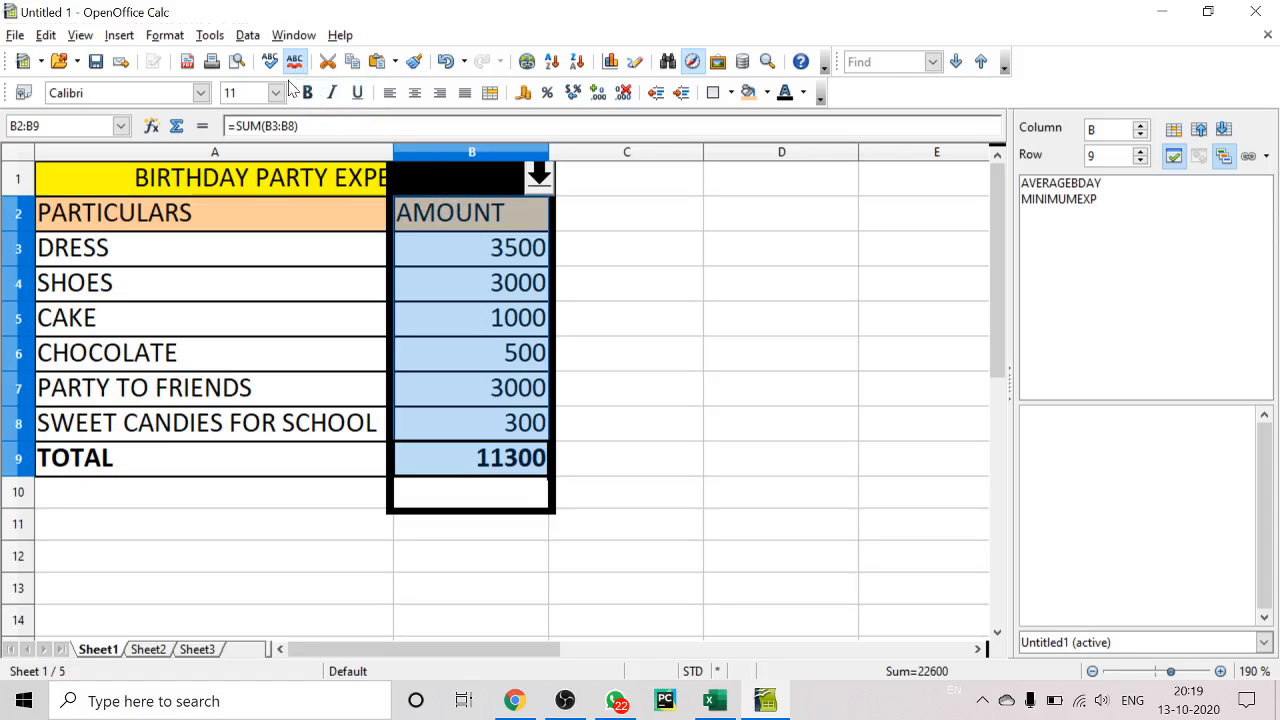
pyautogui.click(503, 254)
pyautogui.keyDown('shift'); pyautogui.click(488, 490); pyautogui.keyUp('shift')
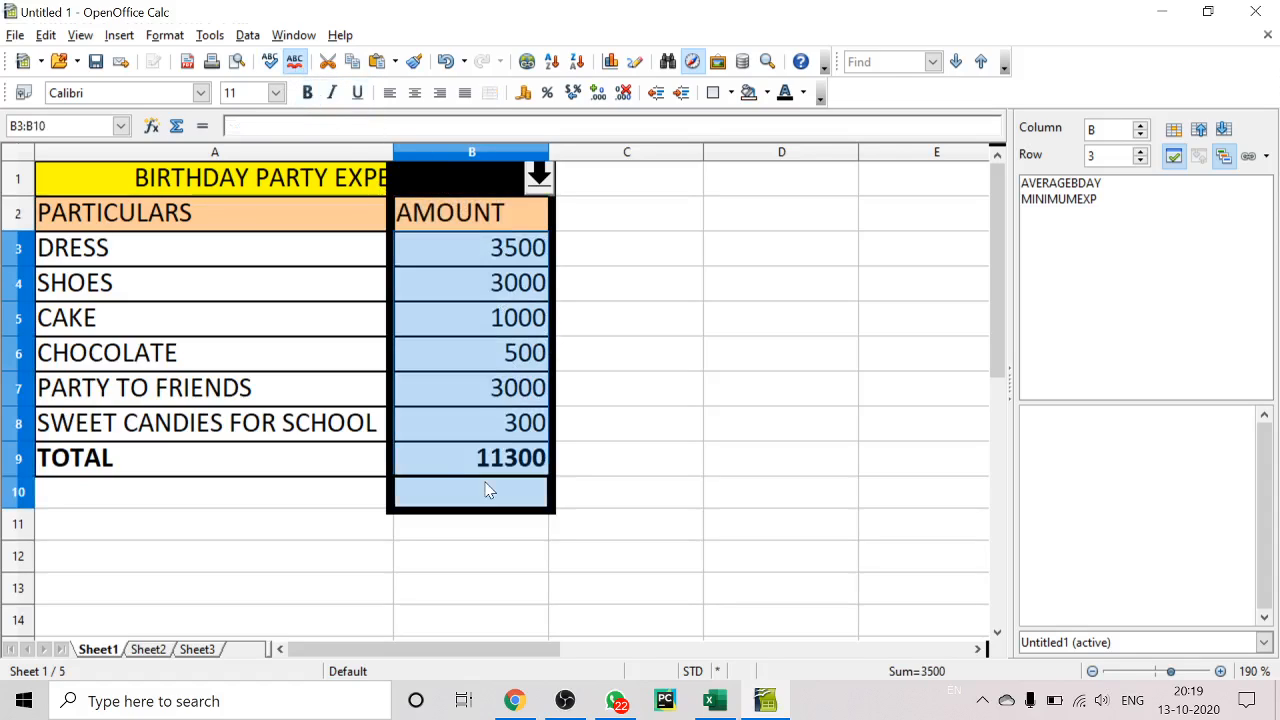
pyautogui.click(210, 35)
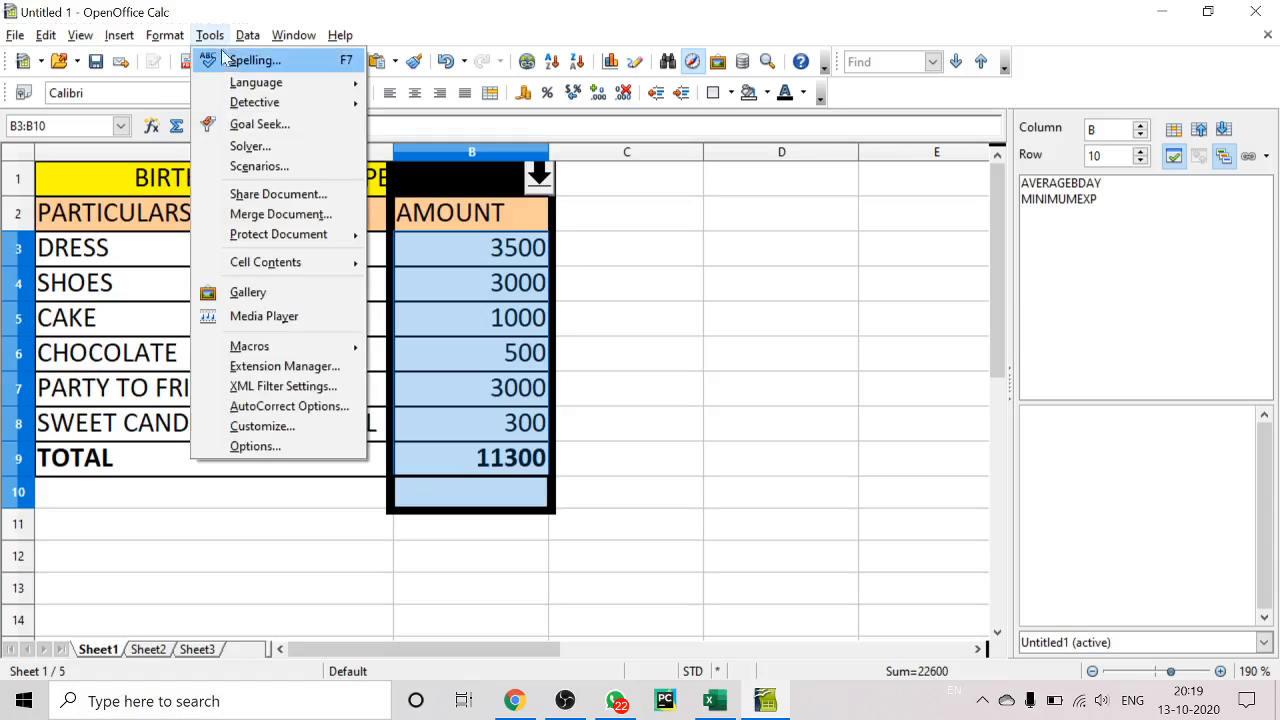
pyautogui.click(277, 164)
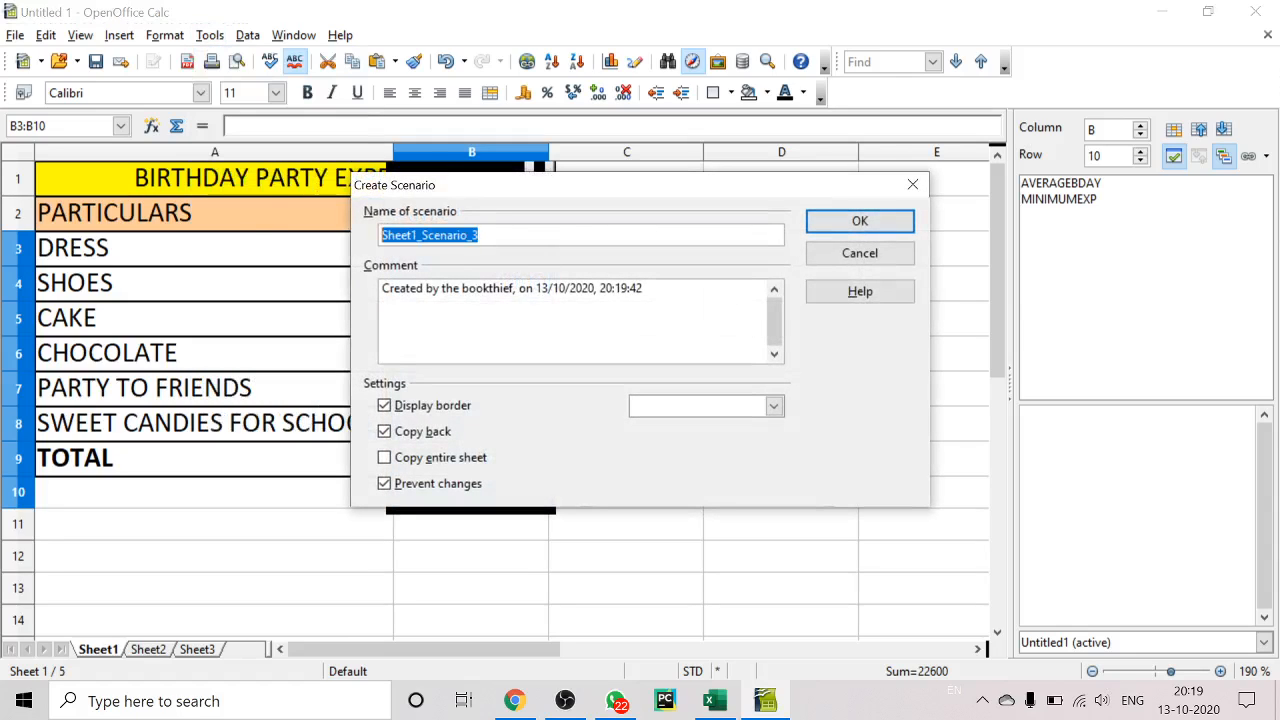
pyautogui.press('BackSpace')
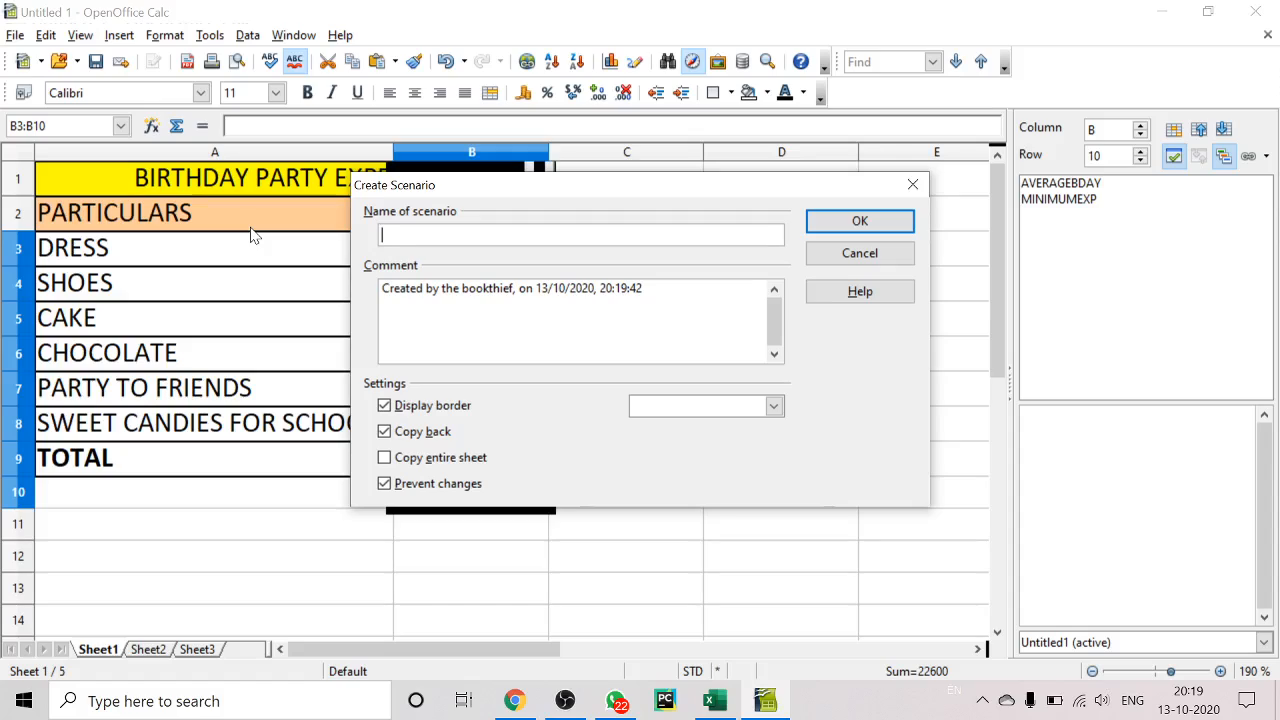
pyautogui.write('GRANDPARTY')
# - Replace the scenario comment with "THIS IS WHEN EVERYBODY IS HAPPY AT HOME.", turn off Copy back, and create the scenario
pyautogui.press('Tab')
pyautogui.write('THIS')
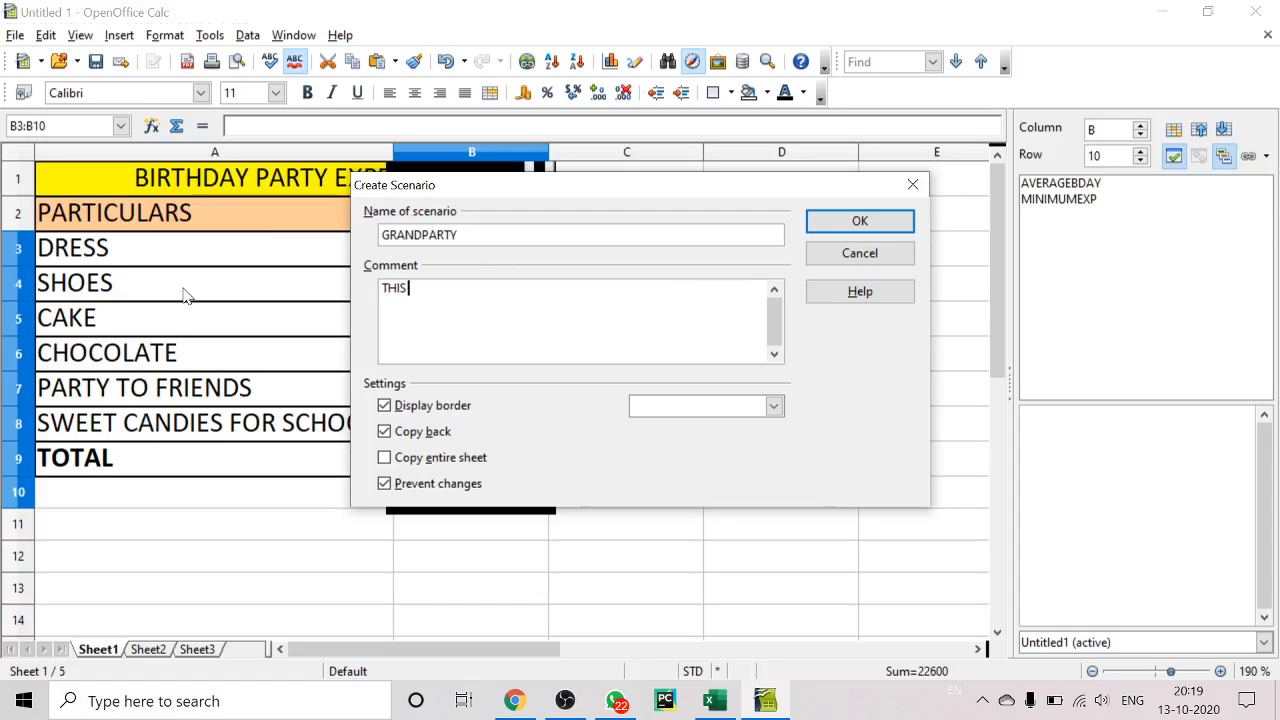
pyautogui.write(' IS WHEN EVERYBODY IS HA')
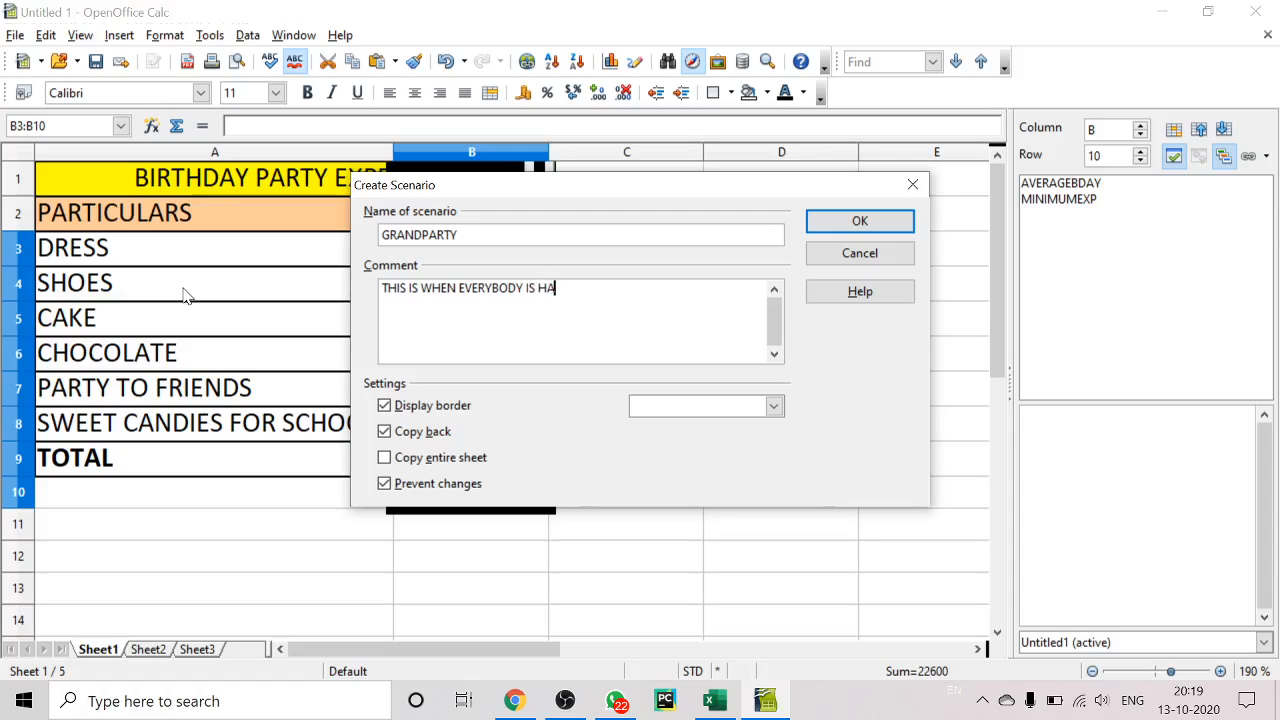
pyautogui.write('PPY AT HOME.')
pyautogui.click(385, 432)
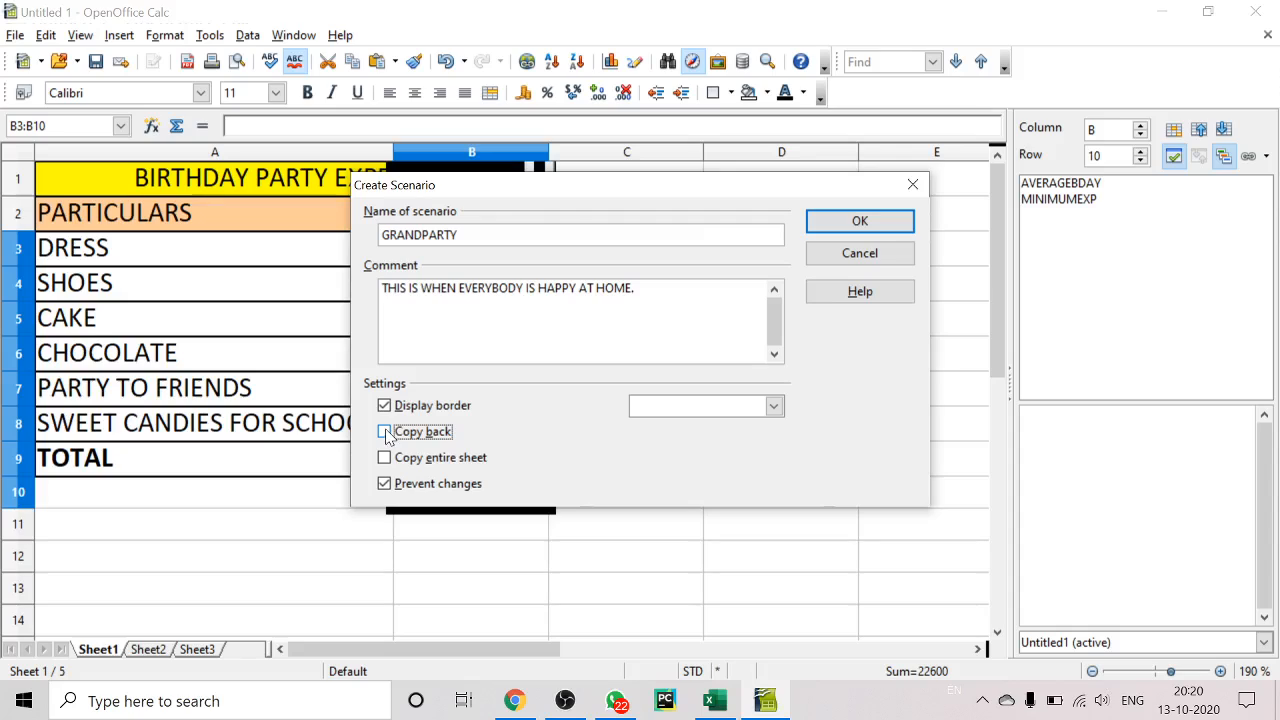
pyautogui.click(857, 225)
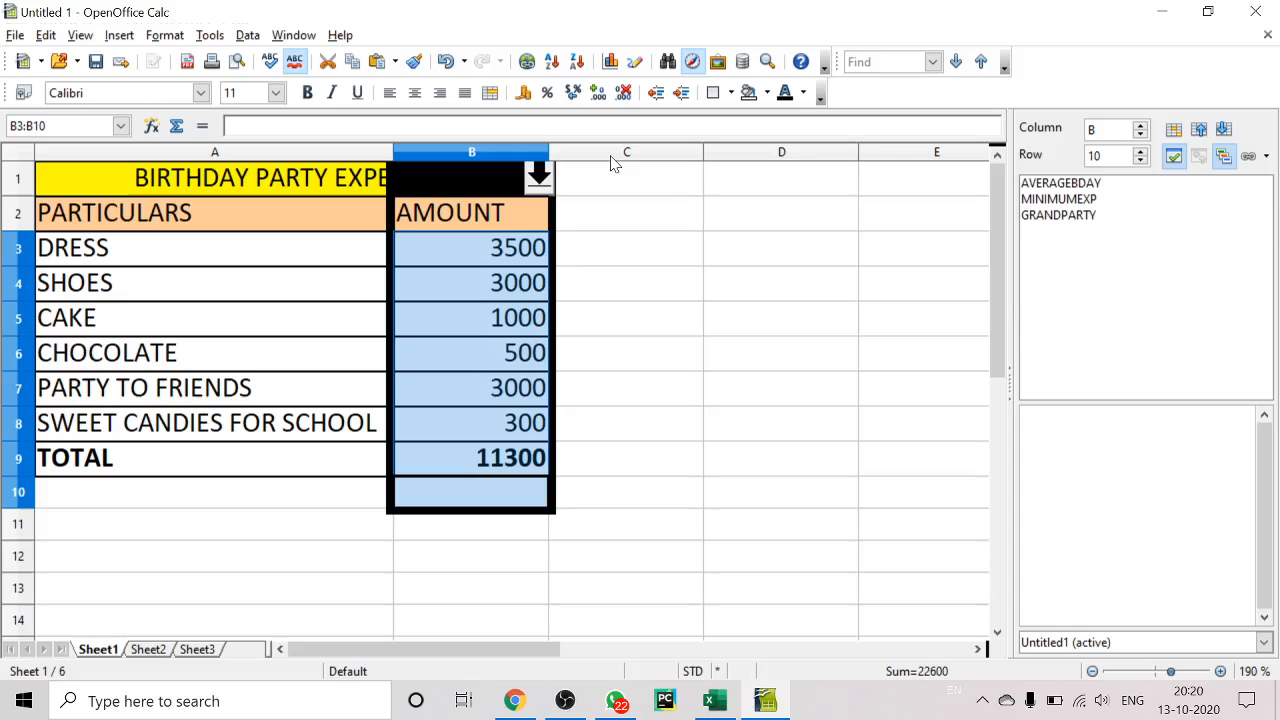
# - Switch the amount column to the AVERAGEBDAY scenario and then to MINIMUMEXP to compare their amounts
pyautogui.click(538, 178)
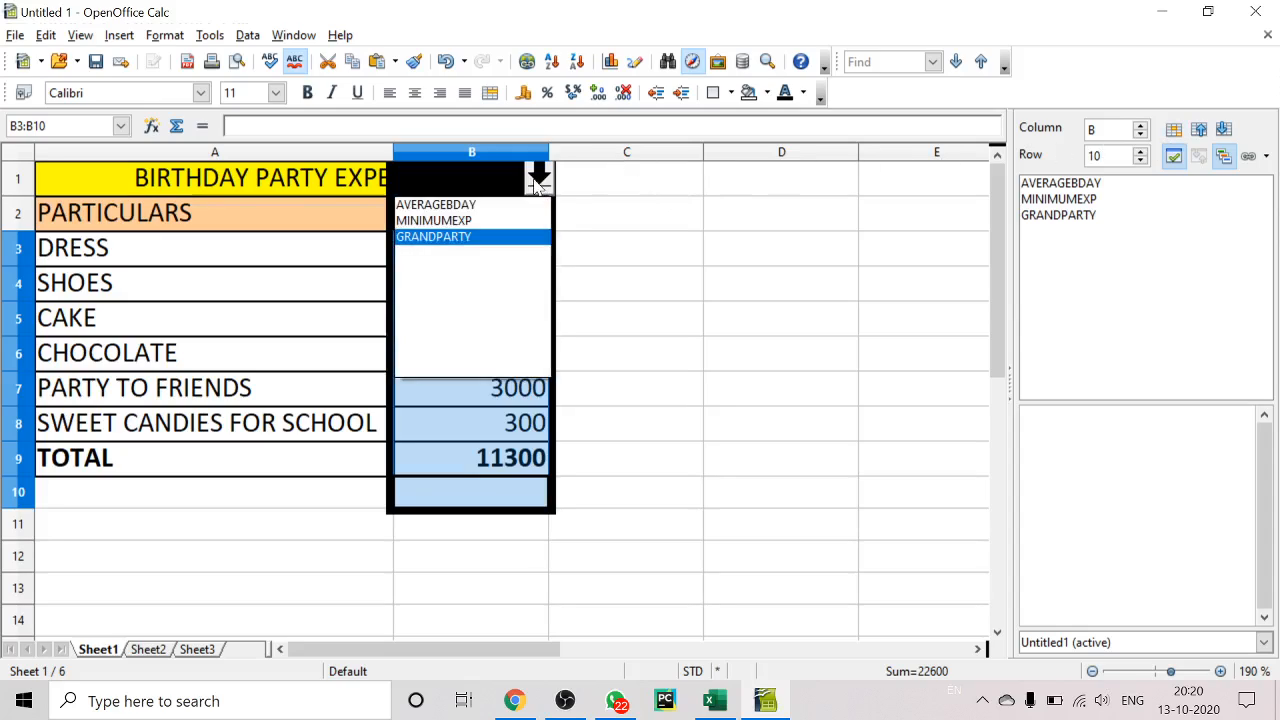
pyautogui.click(478, 206)
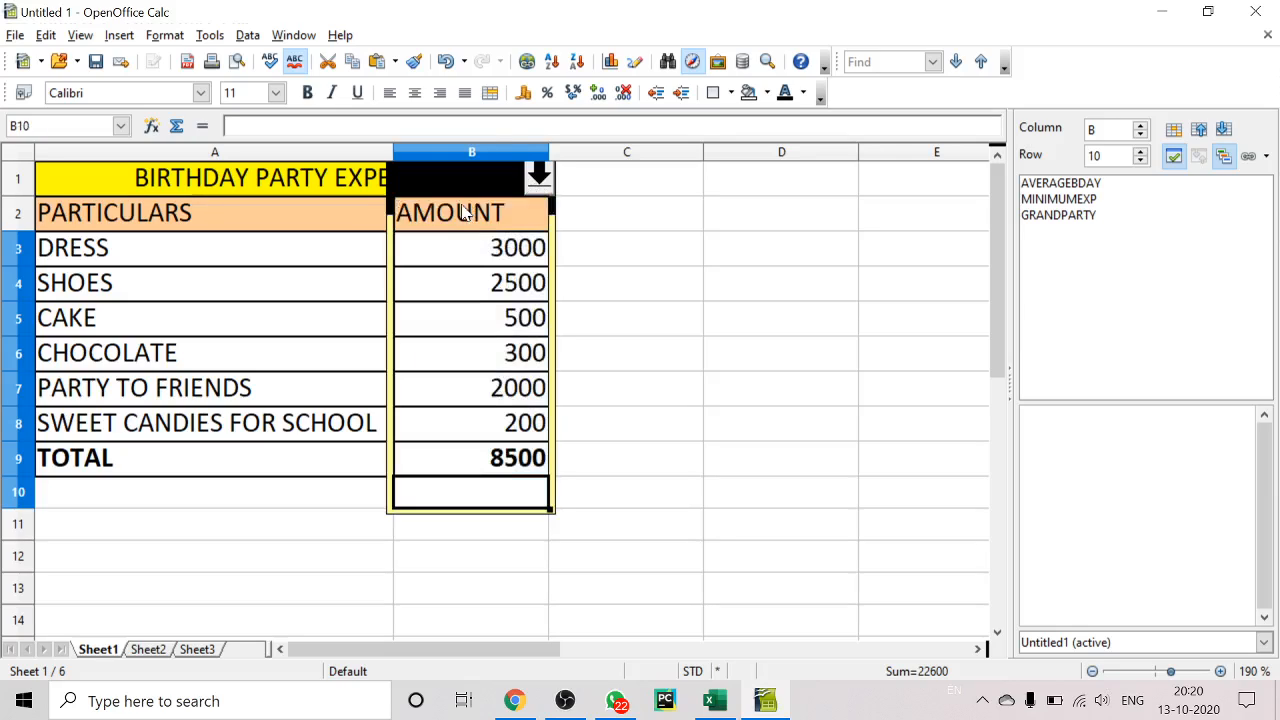
pyautogui.click(540, 178)
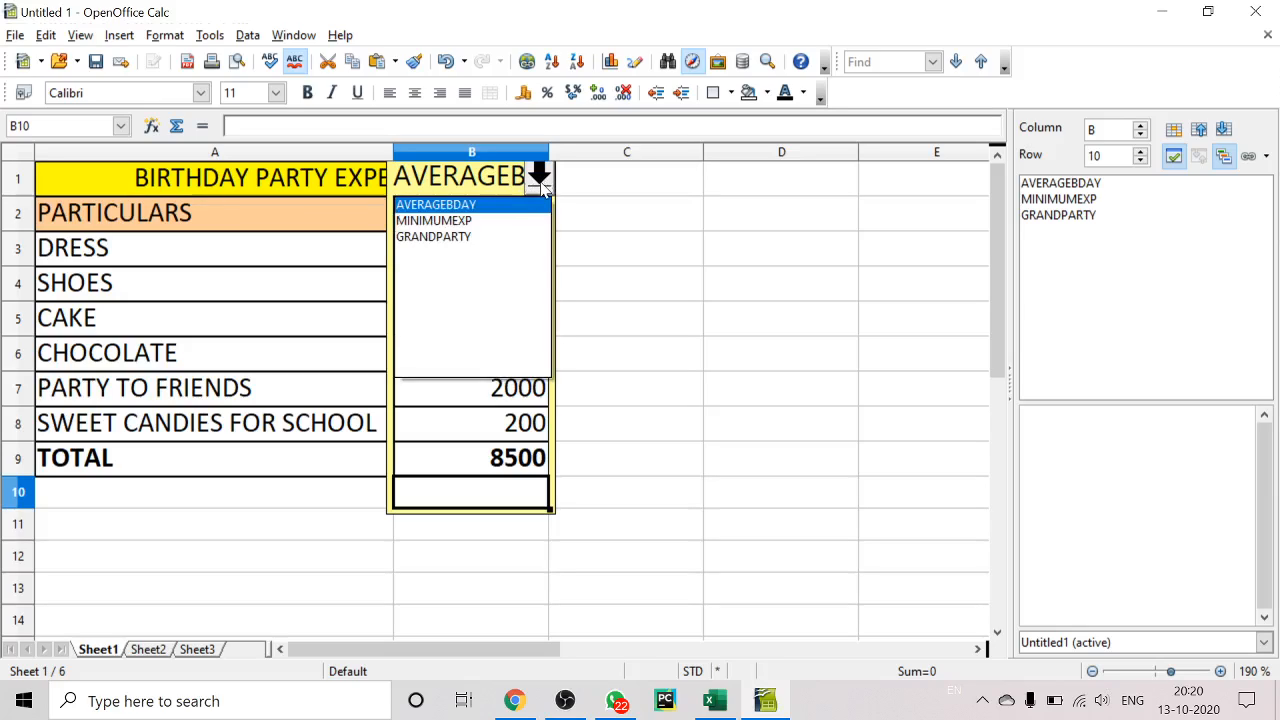
pyautogui.click(450, 221)
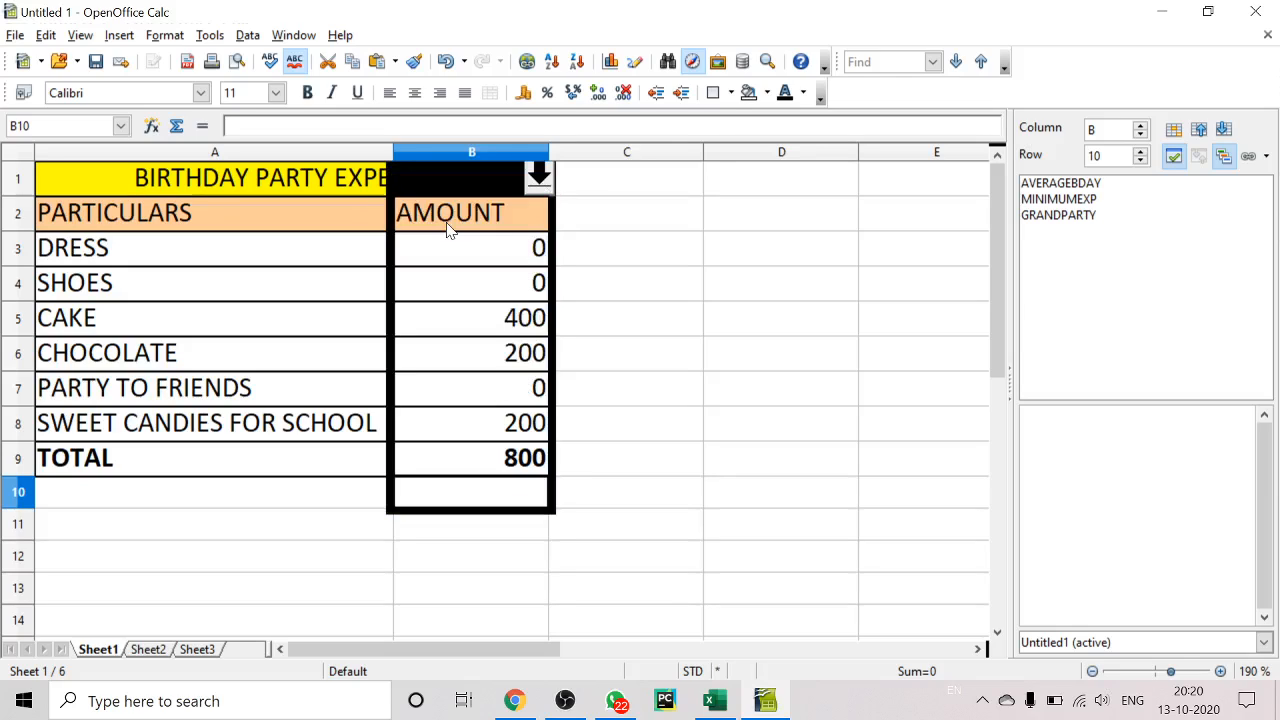
# - Switch the amount column to the GRANDPARTY, AVERAGEBDAY and MINIMUMEXP scenarios in turn to compare their totals
pyautogui.click(540, 178)
pyautogui.click(468, 235)
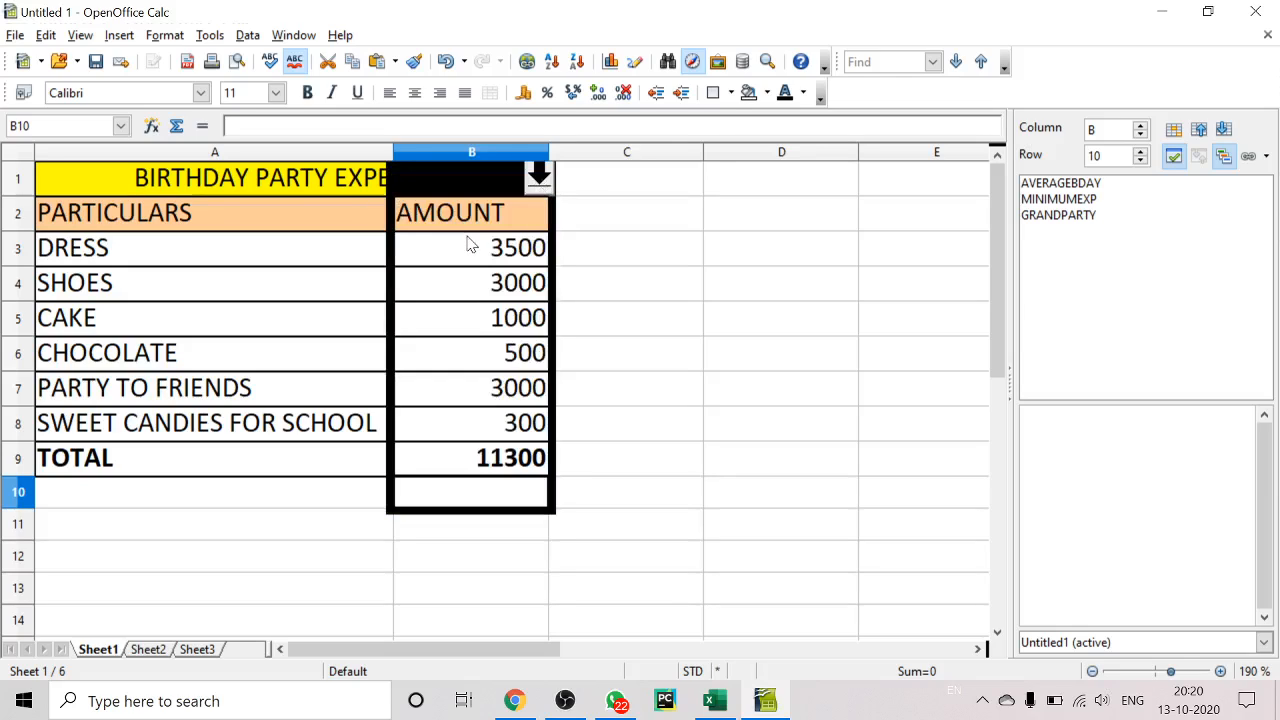
pyautogui.click(539, 178)
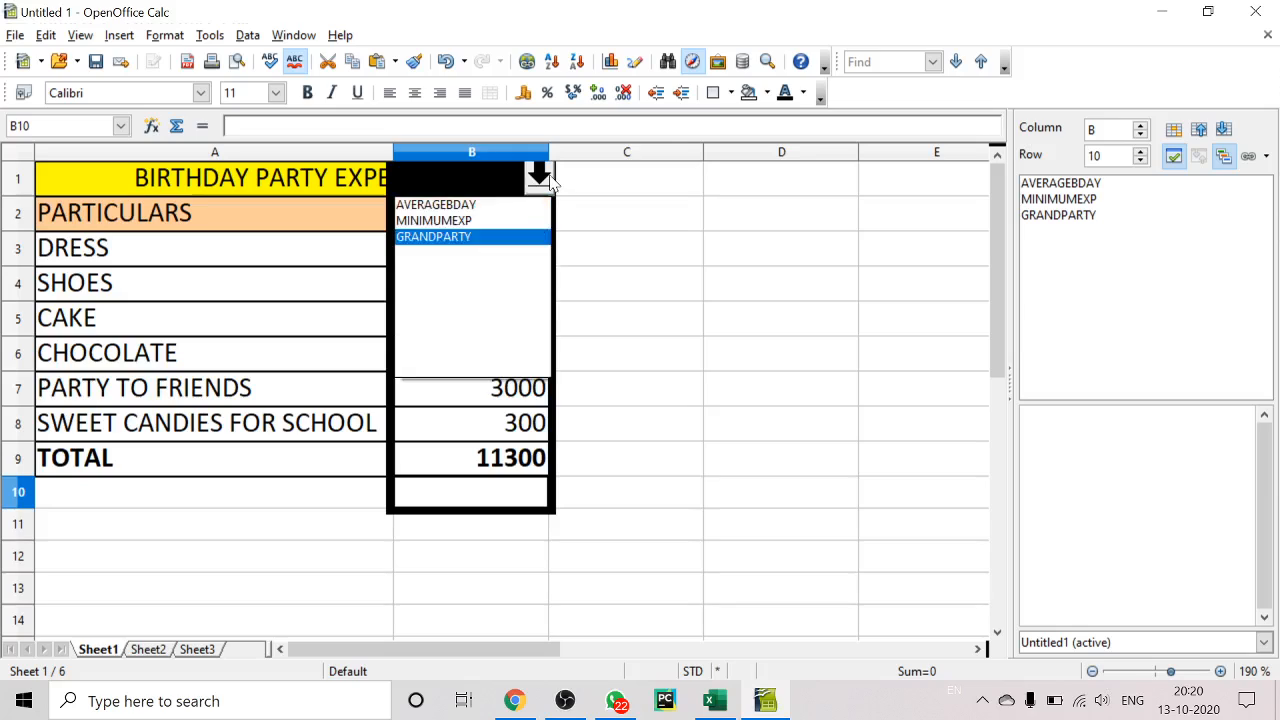
pyautogui.click(480, 205)
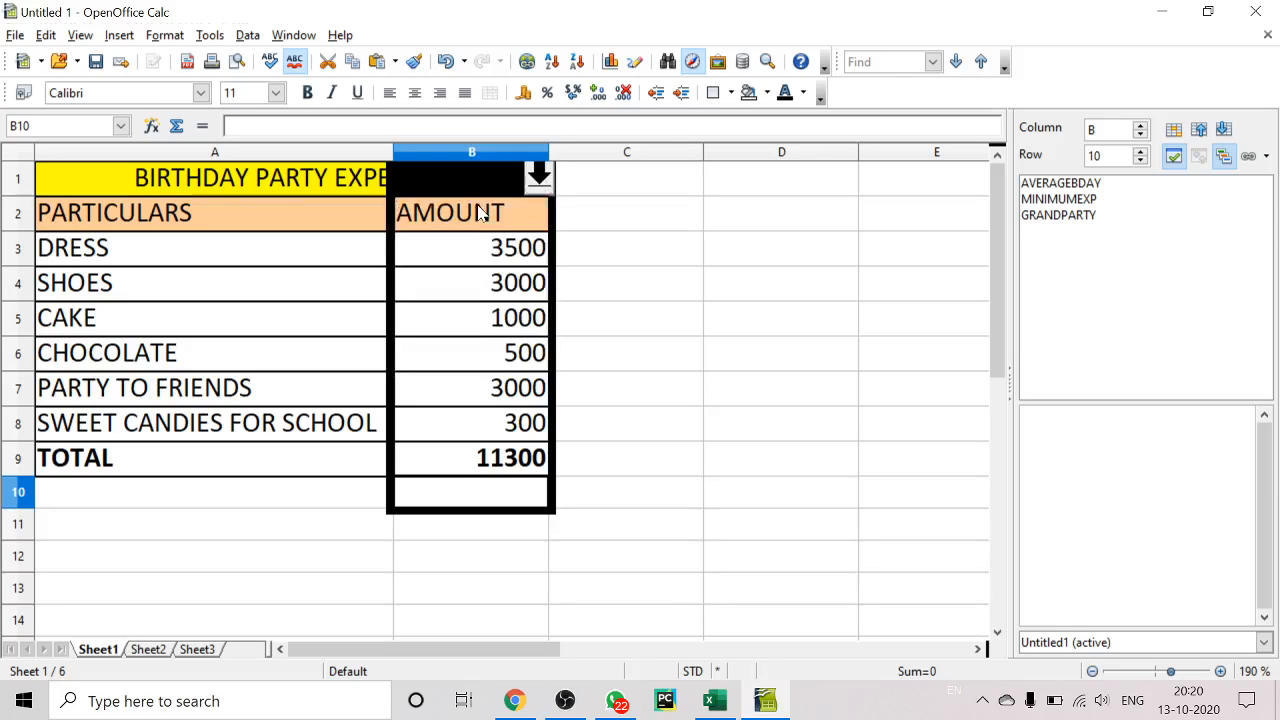
pyautogui.click(536, 180)
pyautogui.click(468, 222)
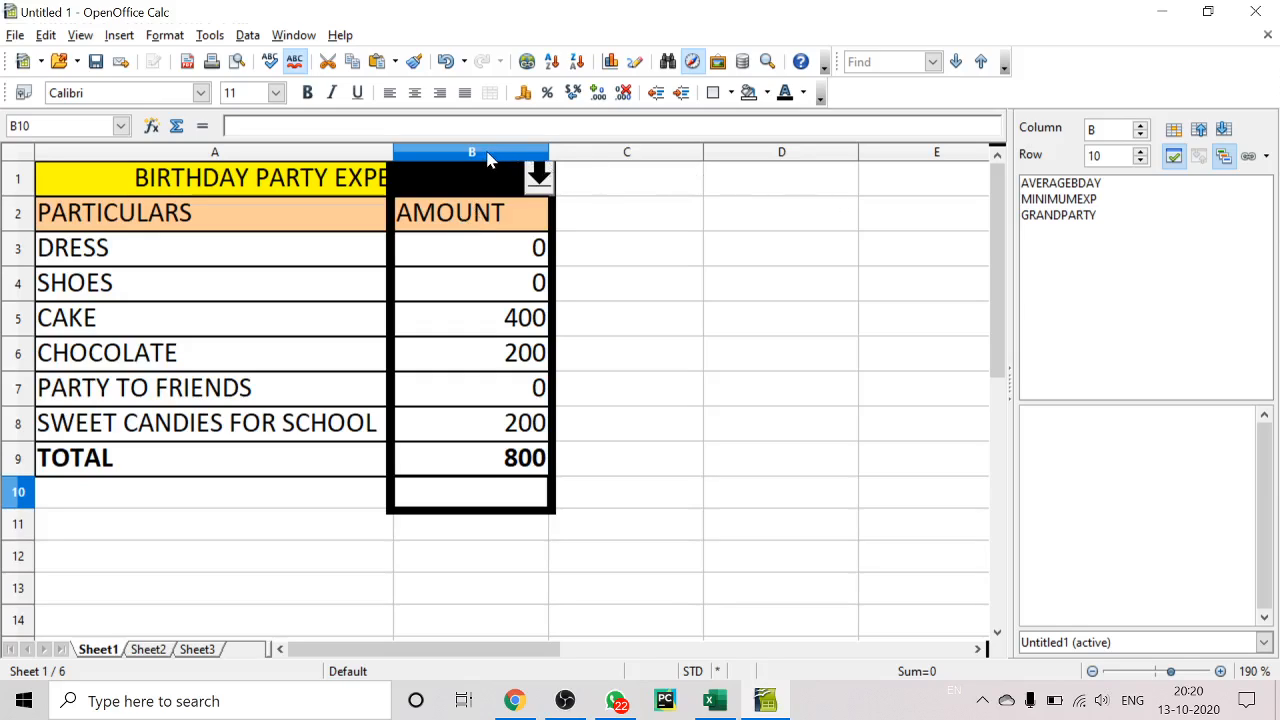
# - Undock and close the Navigator, and reopen it docked beside the sheet
pyautogui.moveTo(1055, 128); pyautogui.dragTo(836, 264)
pyautogui.click(1083, 249)
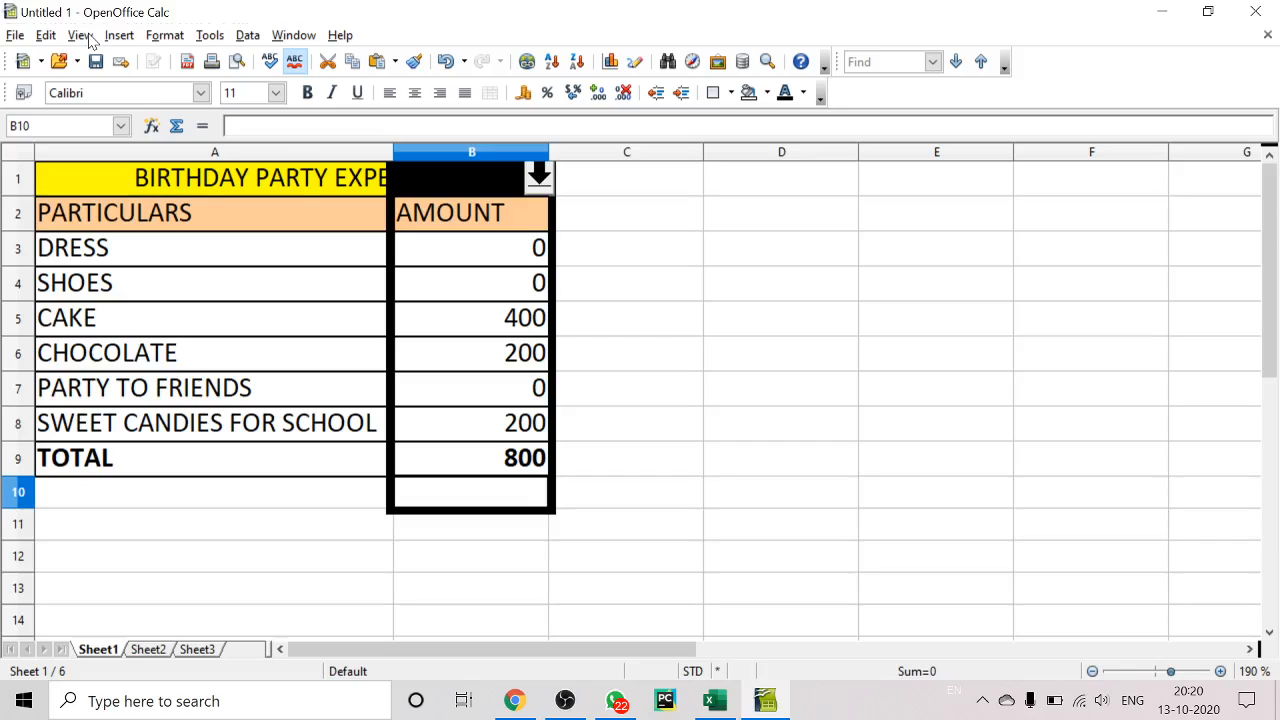
pyautogui.click(80, 36)
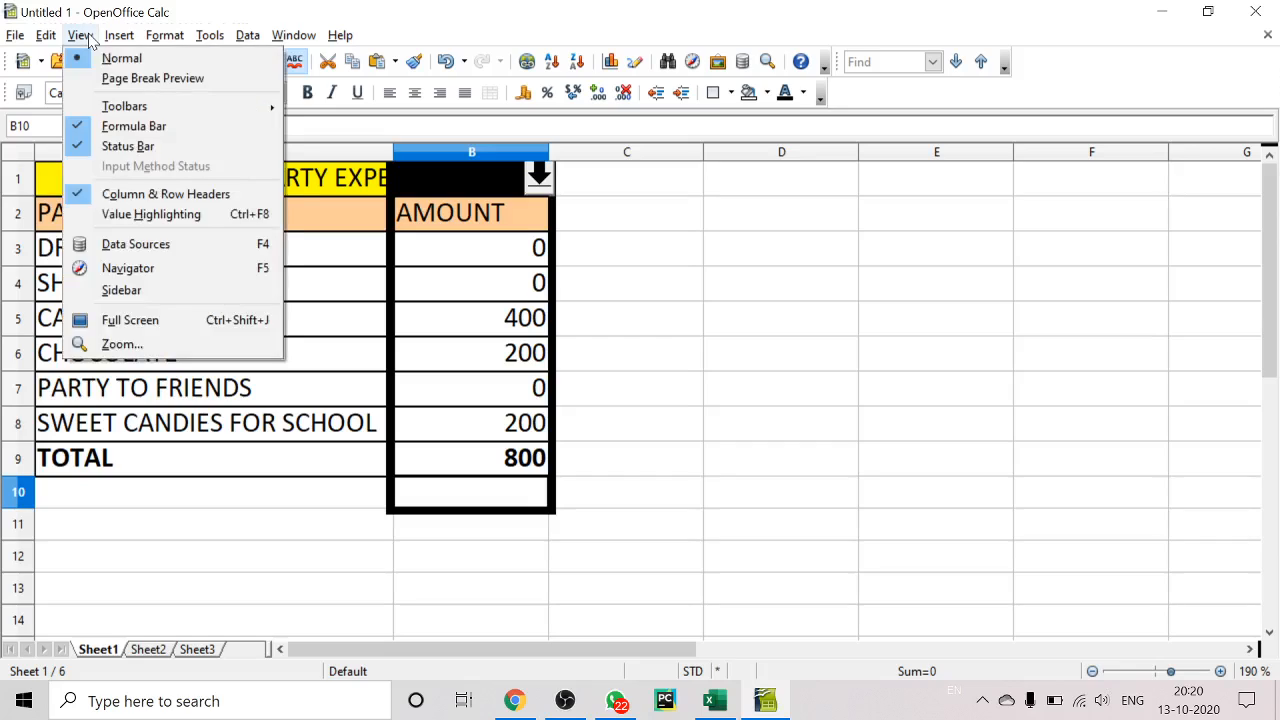
pyautogui.click(130, 270)
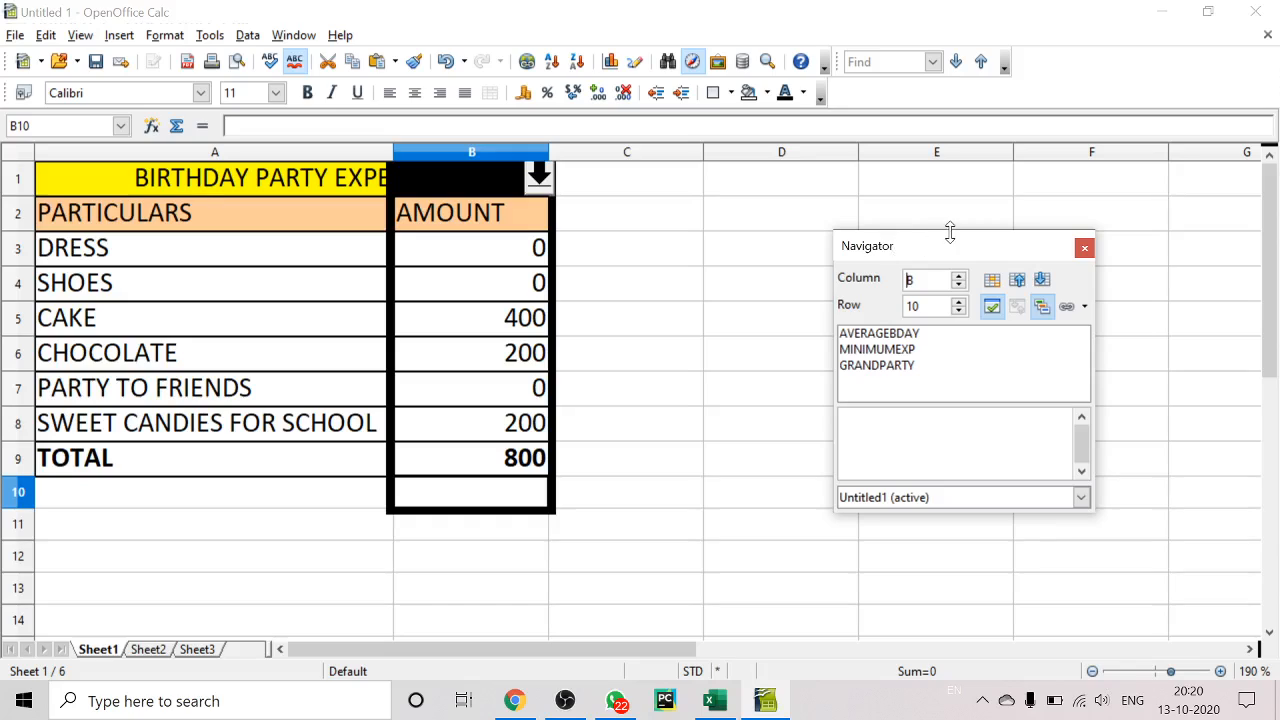
pyautogui.moveTo(950, 252); pyautogui.dragTo(1270, 250)
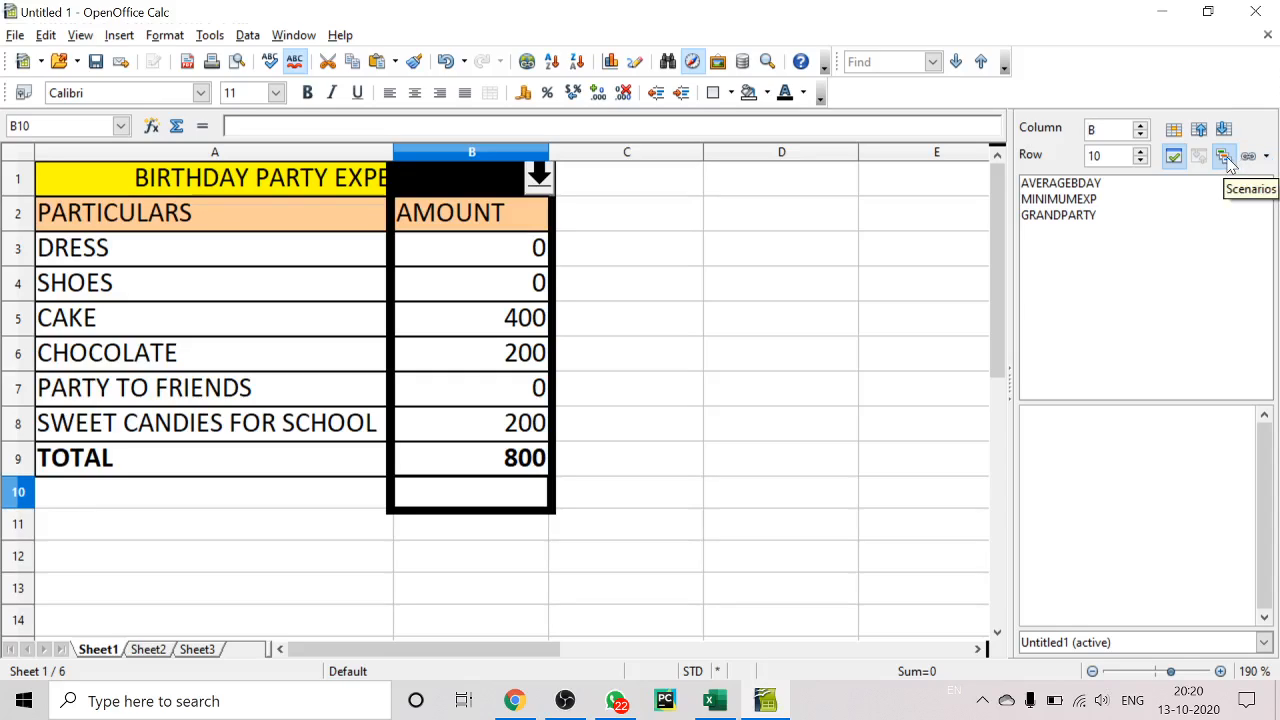
# - Apply the AVERAGEBDAY, MINIMUMEXP and GRANDPARTY scenarios in turn from the Navigator to compare their amounts and comments
pyautogui.click(1068, 190)
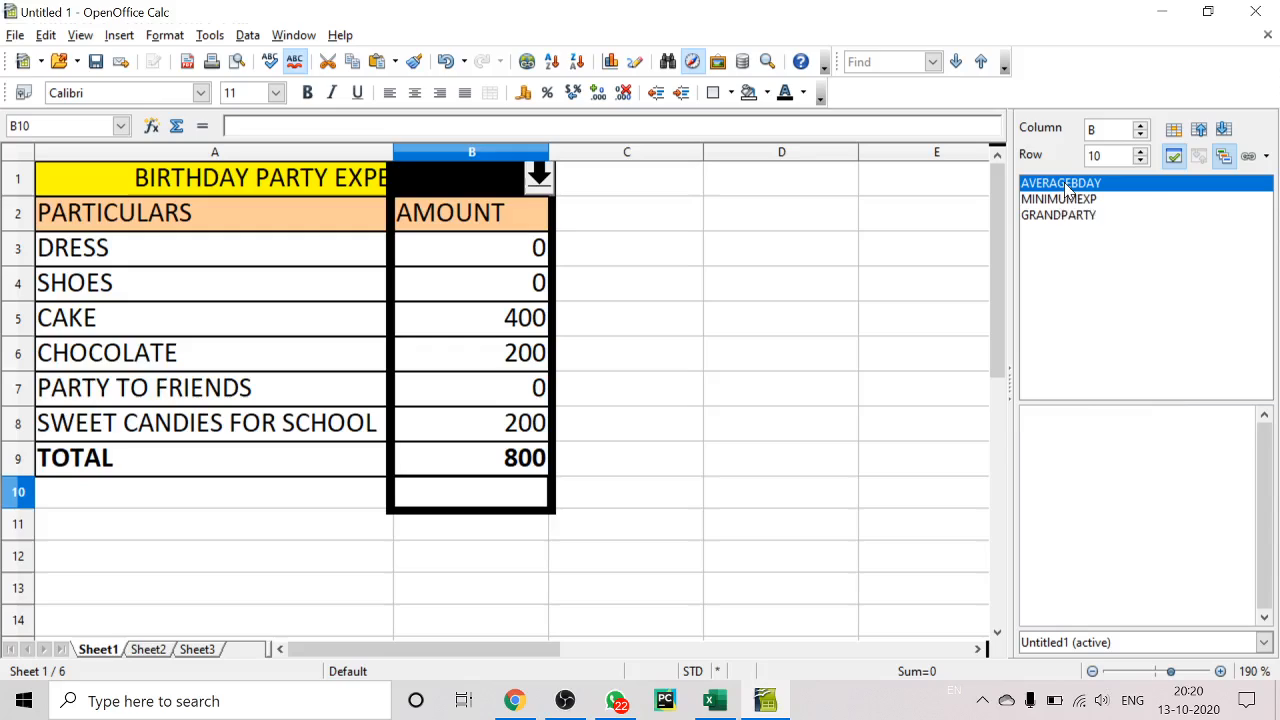
pyautogui.click(1064, 202)
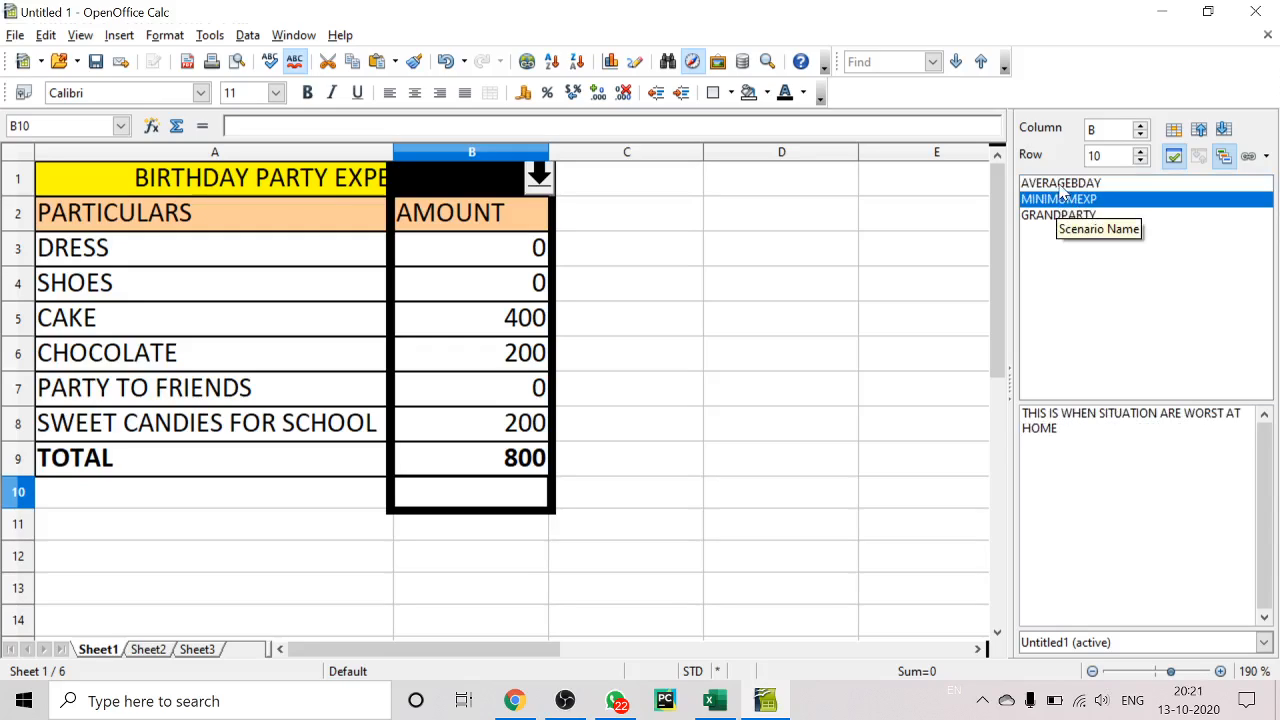
pyautogui.doubleClick(1062, 186)
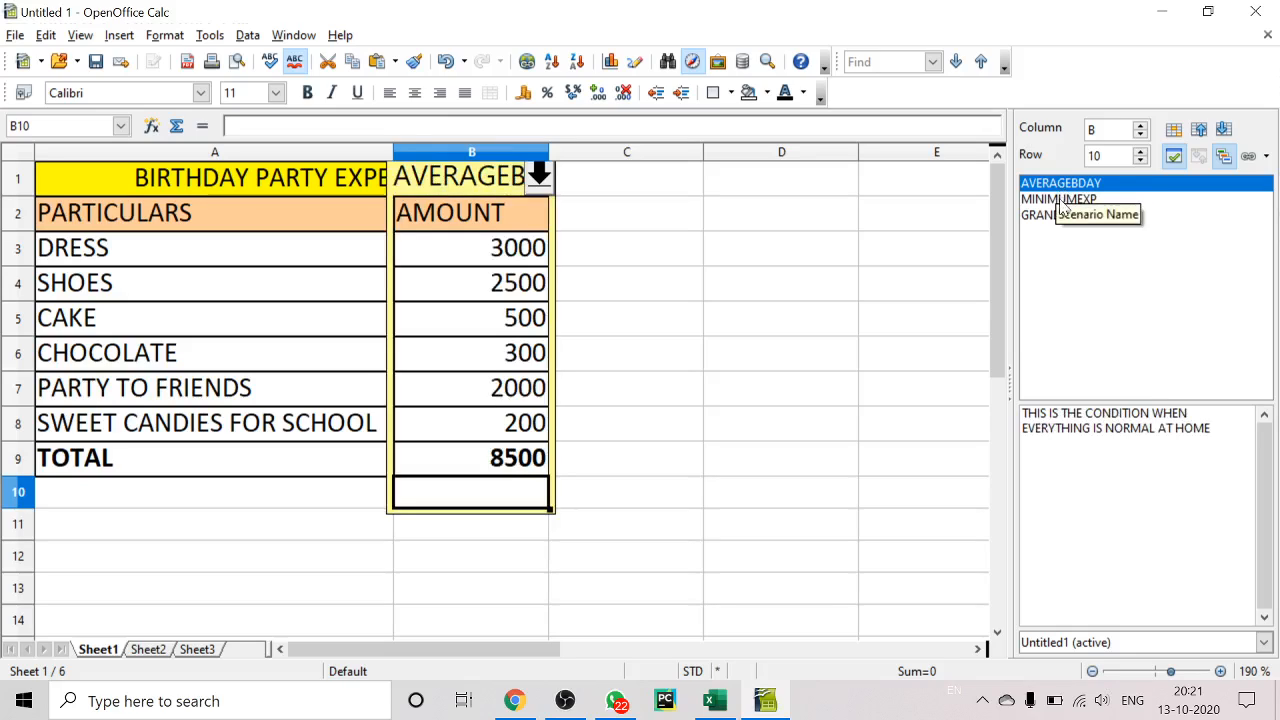
pyautogui.doubleClick(1062, 201)
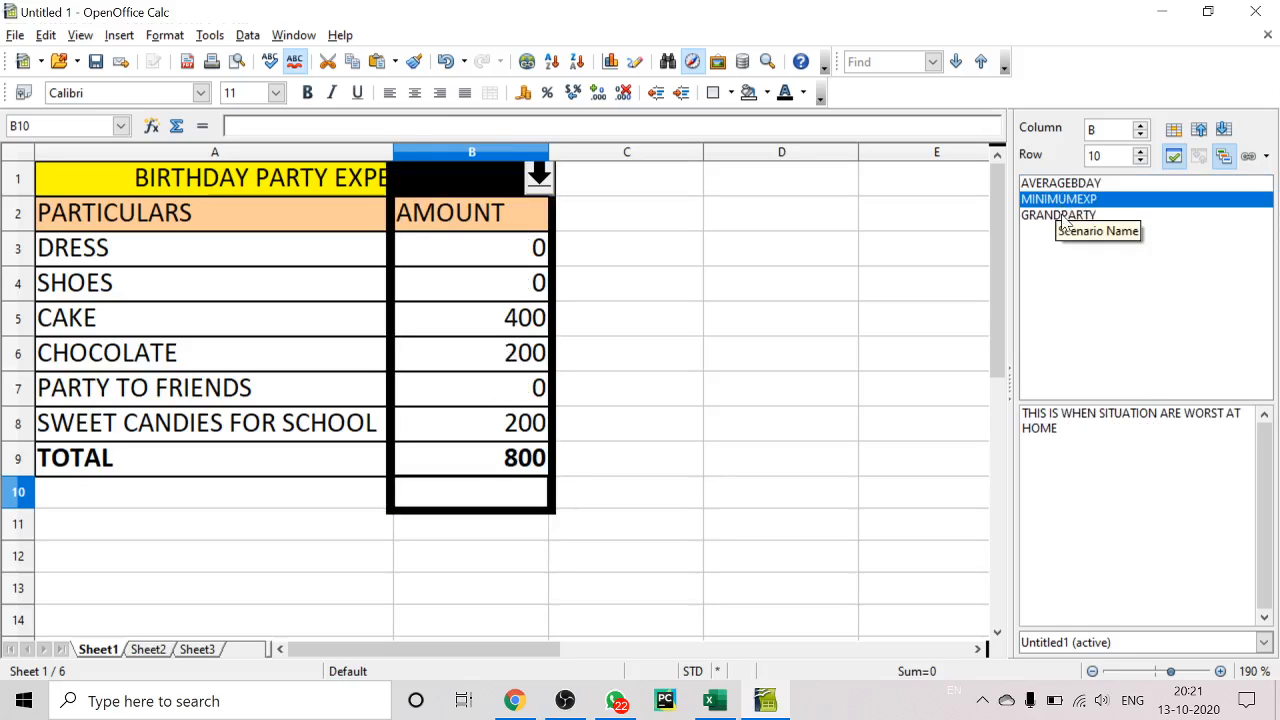
pyautogui.doubleClick(1063, 217)
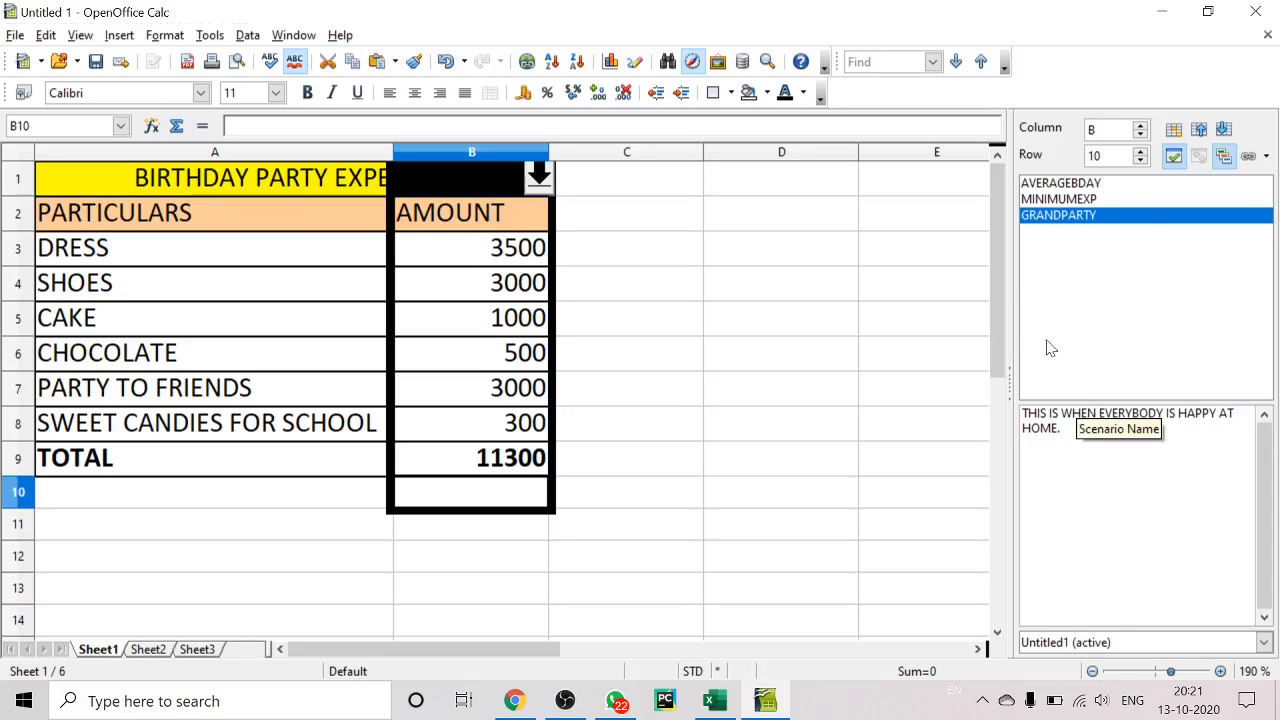
# - View the properties of the AVERAGEBDAY scenario and close them without changes
pyautogui.click(1062, 184)
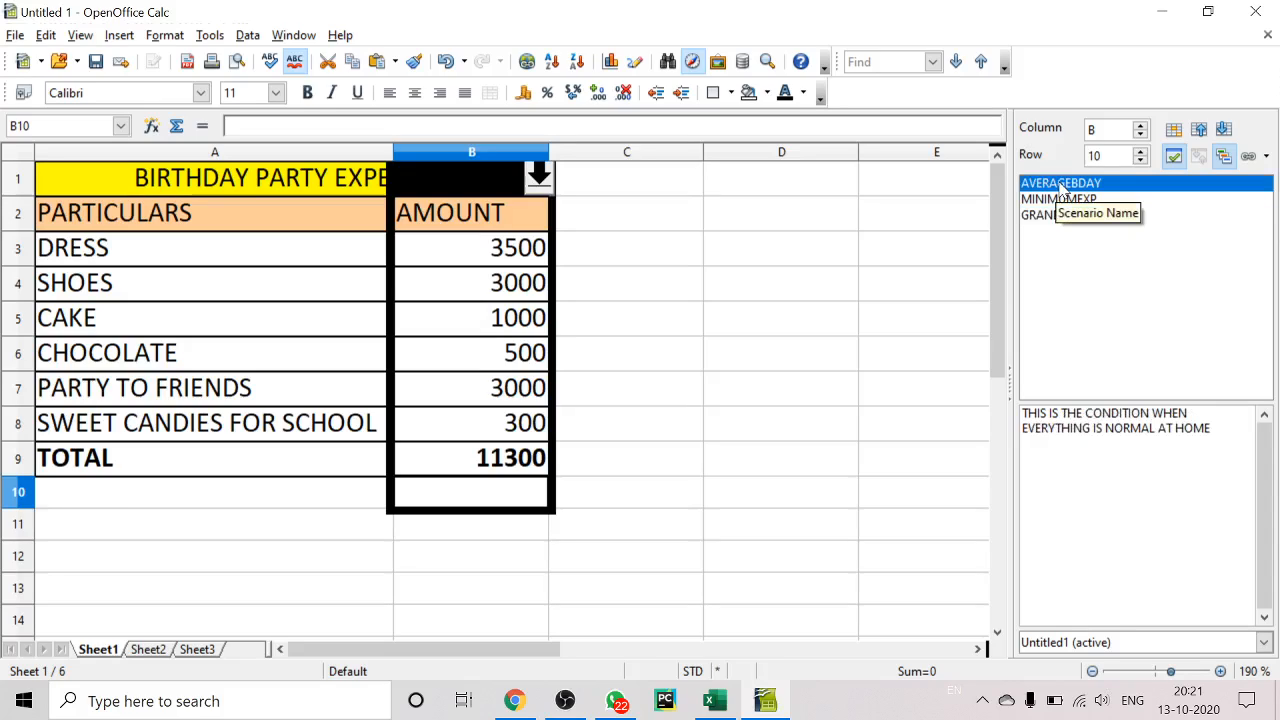
pyautogui.rightClick(1063, 189)
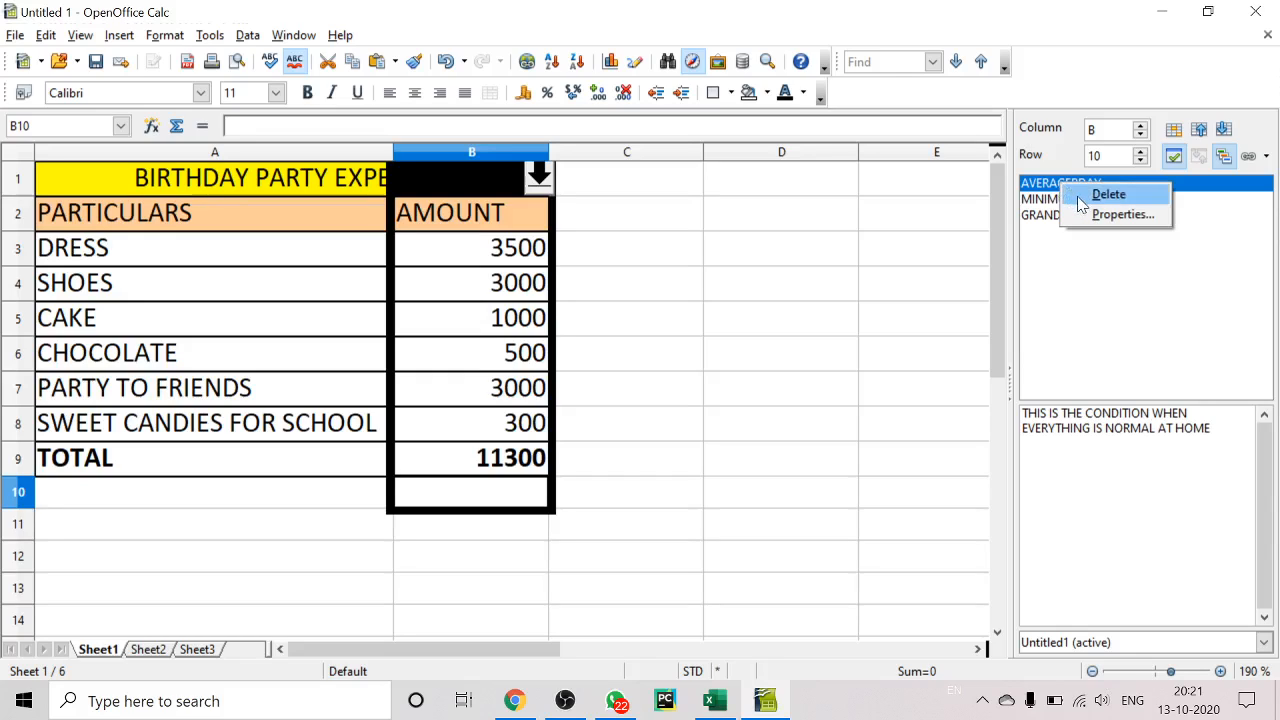
pyautogui.click(1088, 214)
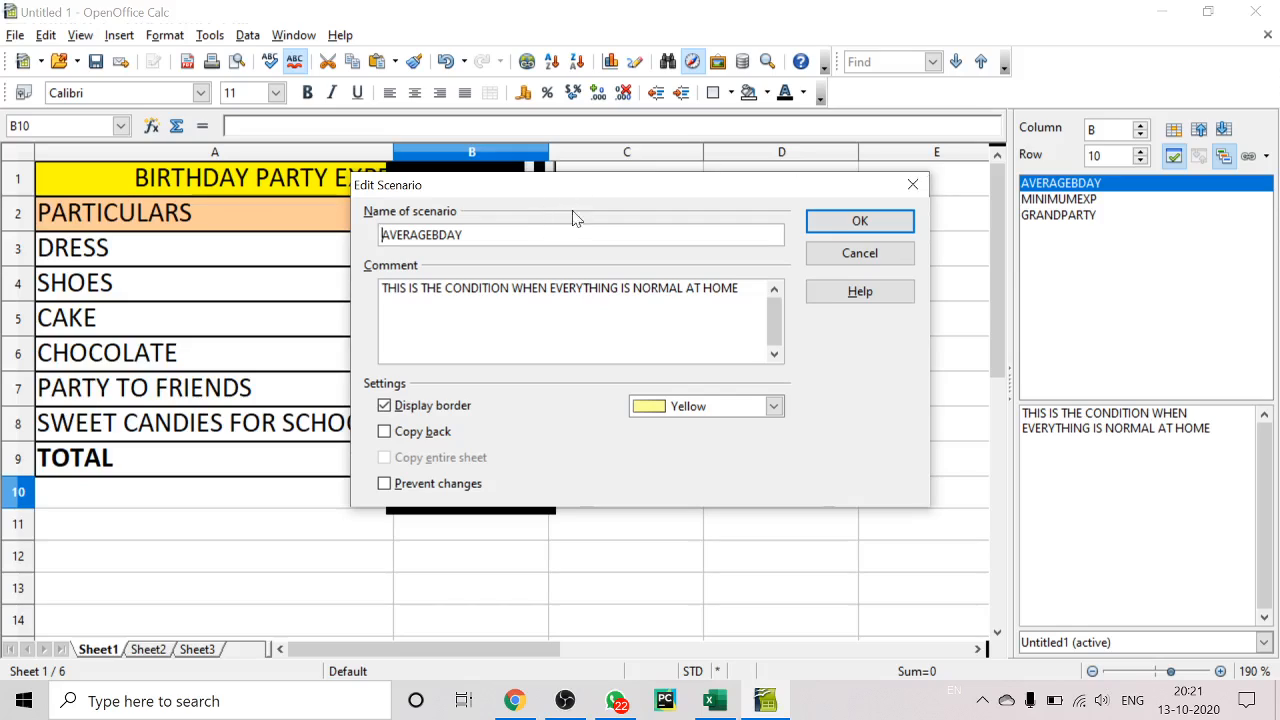
pyautogui.click(913, 185)
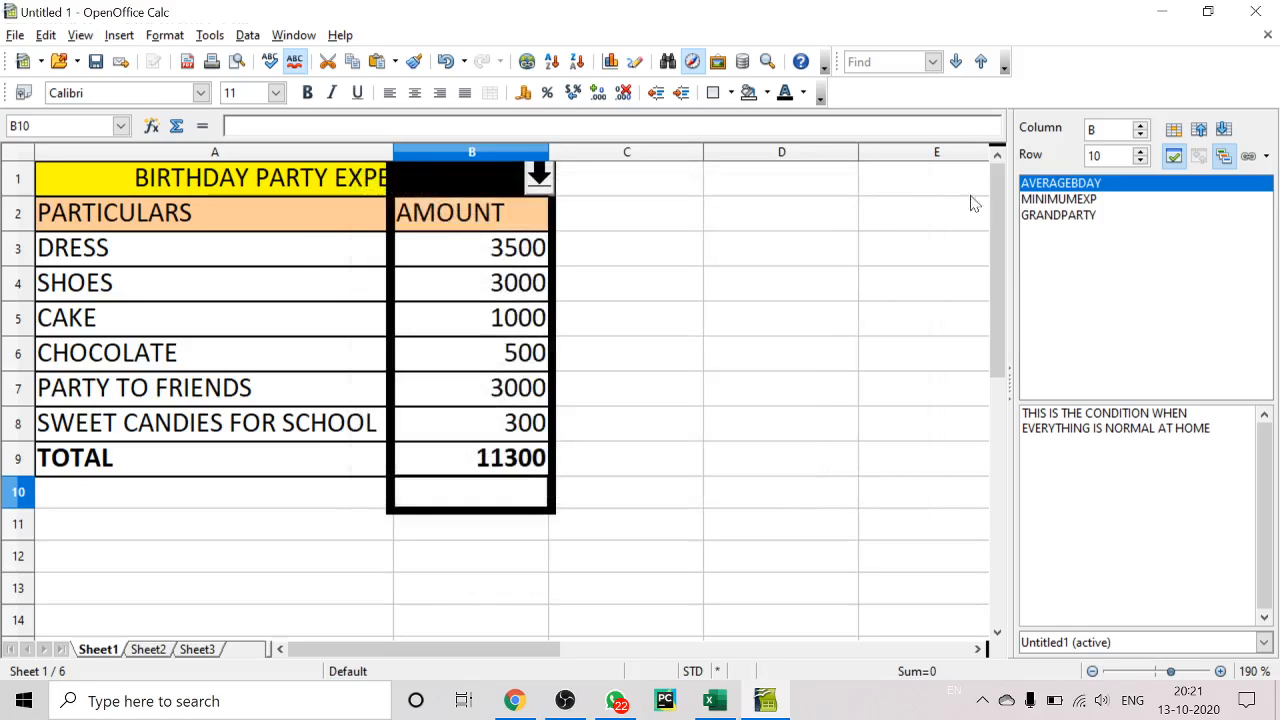
# - Set the border colour of the MINIMUMEXP scenario to Purple in its properties
pyautogui.rightClick(1066, 200)
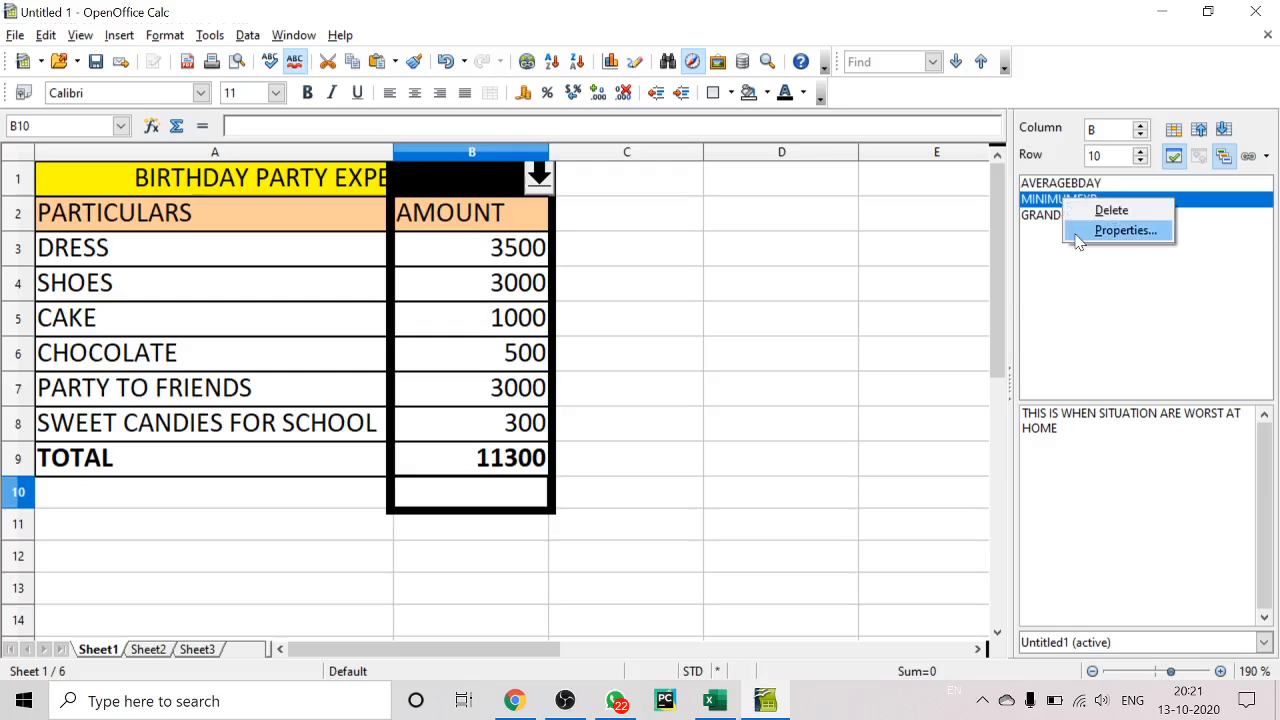
pyautogui.click(1078, 240)
pyautogui.click(729, 409)
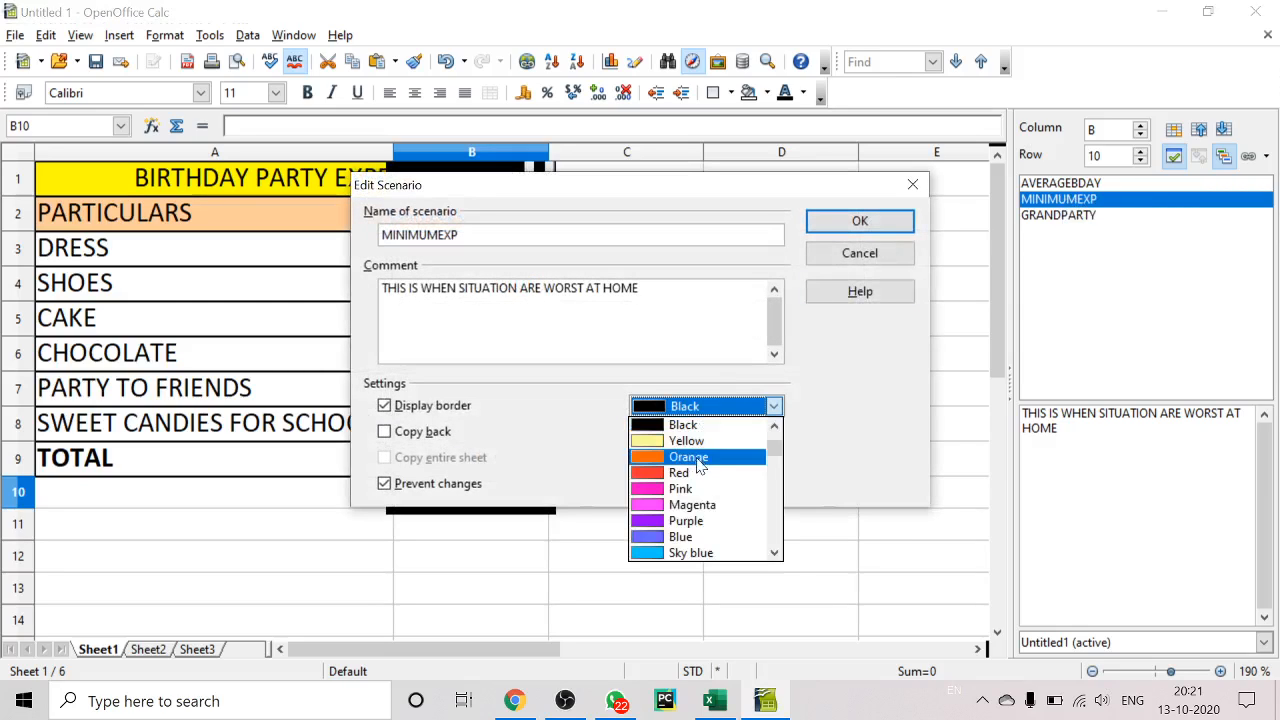
pyautogui.click(686, 521)
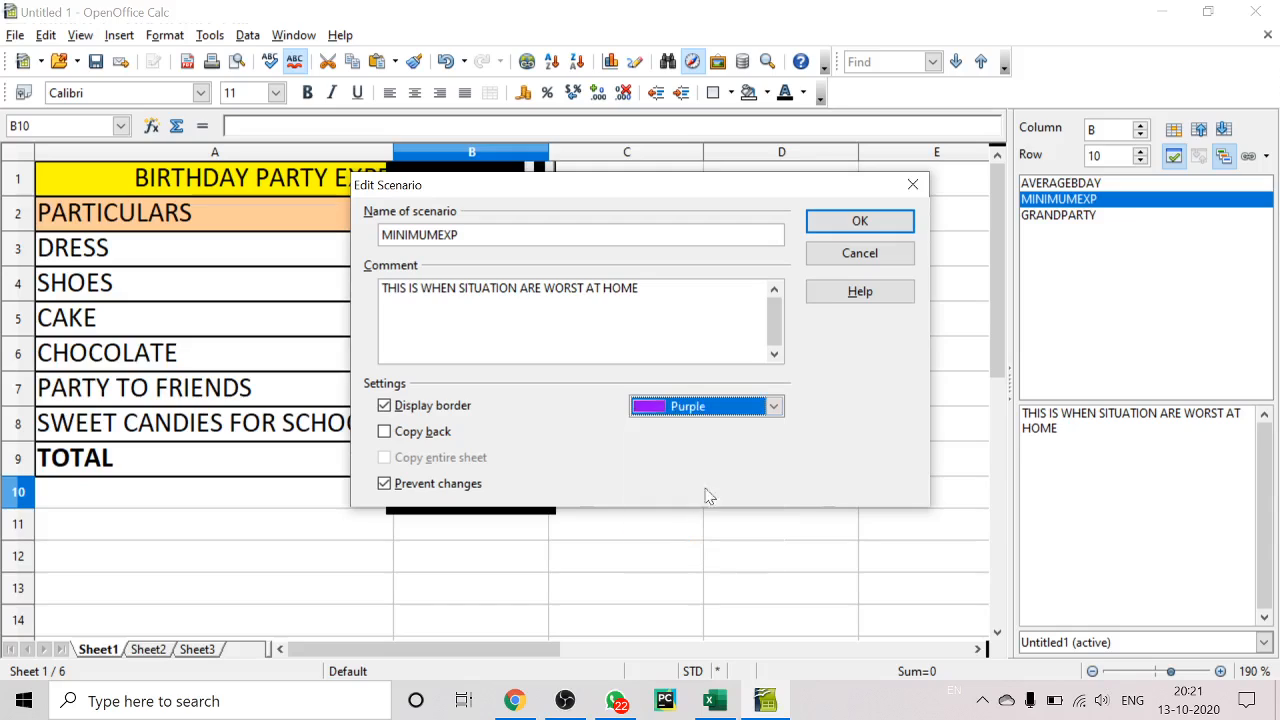
pyautogui.click(860, 253)
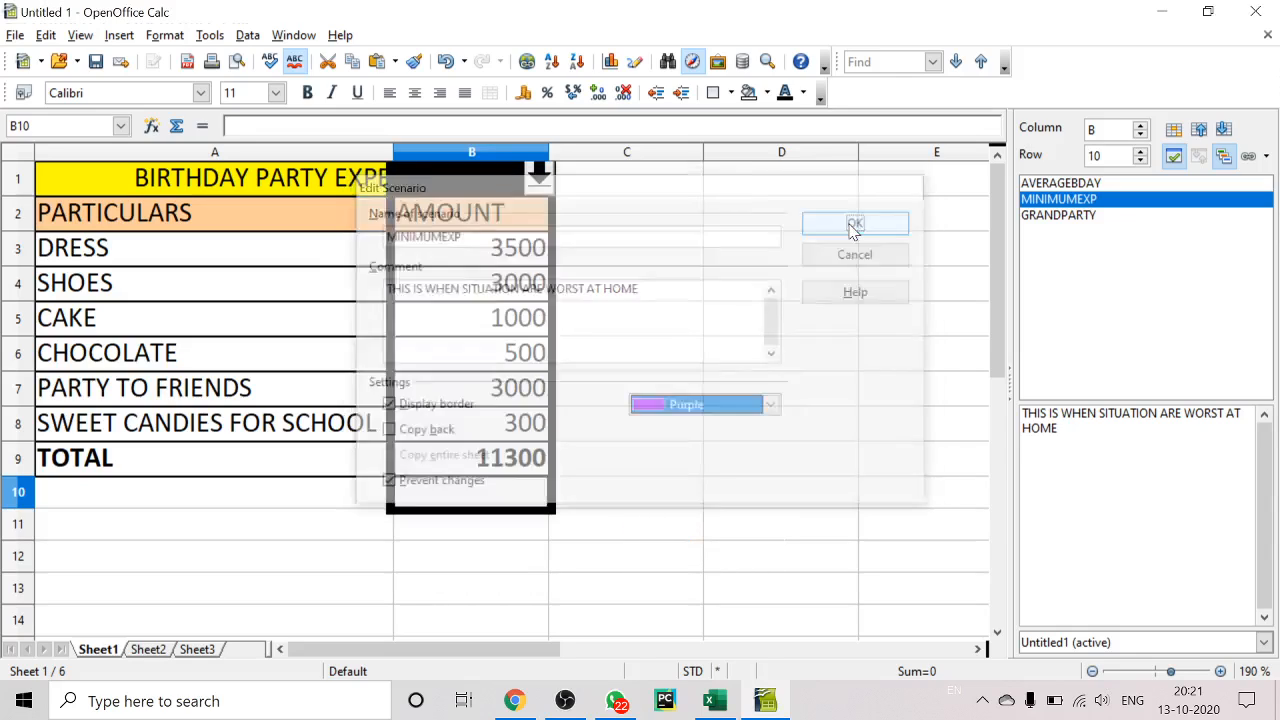
# - Set the border colour of the GRANDPARTY scenario to Green 1 in its properties
pyautogui.click(1042, 216)
pyautogui.rightClick(1042, 218)
pyautogui.click(1070, 250)
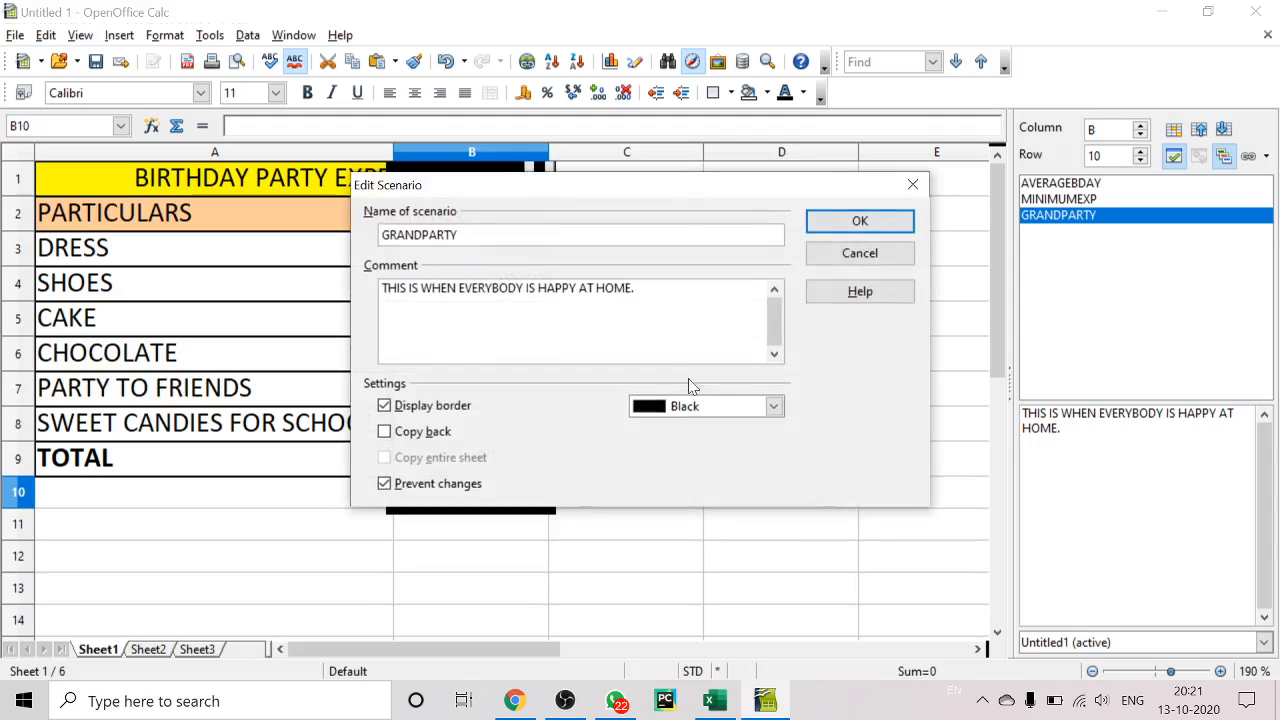
pyautogui.click(690, 406)
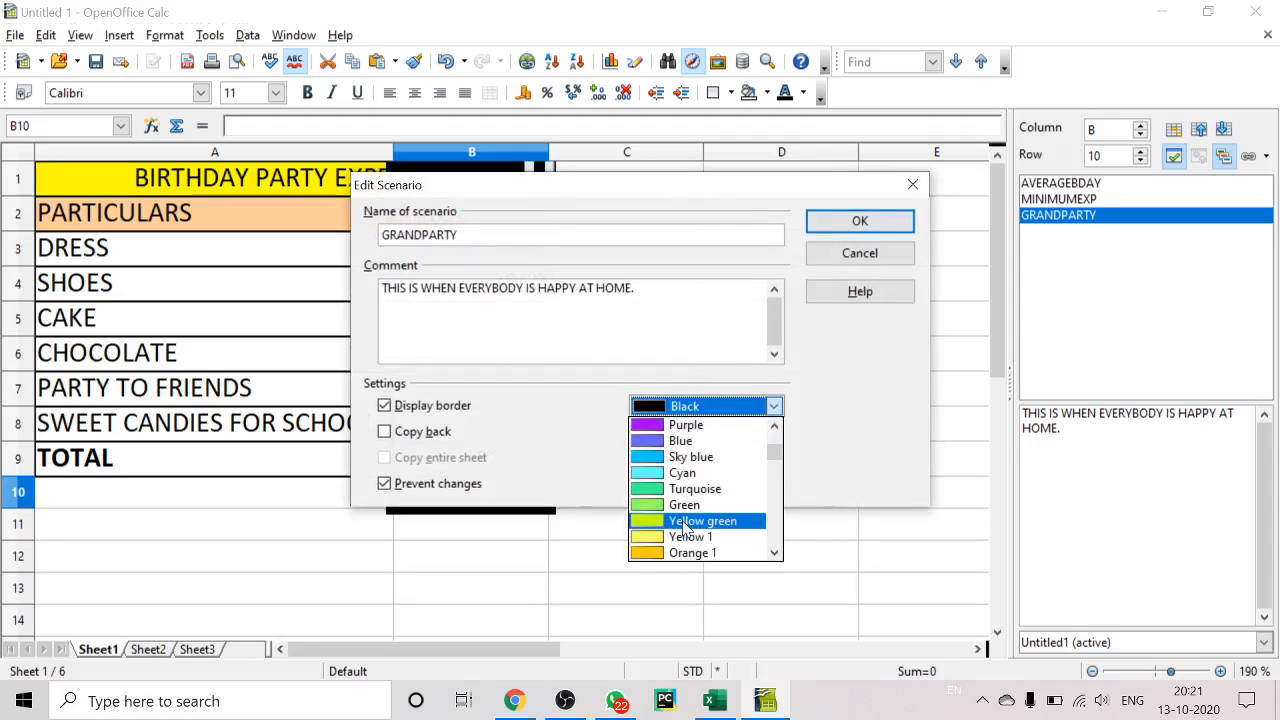
pyautogui.scroll(-4, 682, 520)
pyautogui.click(680, 505)
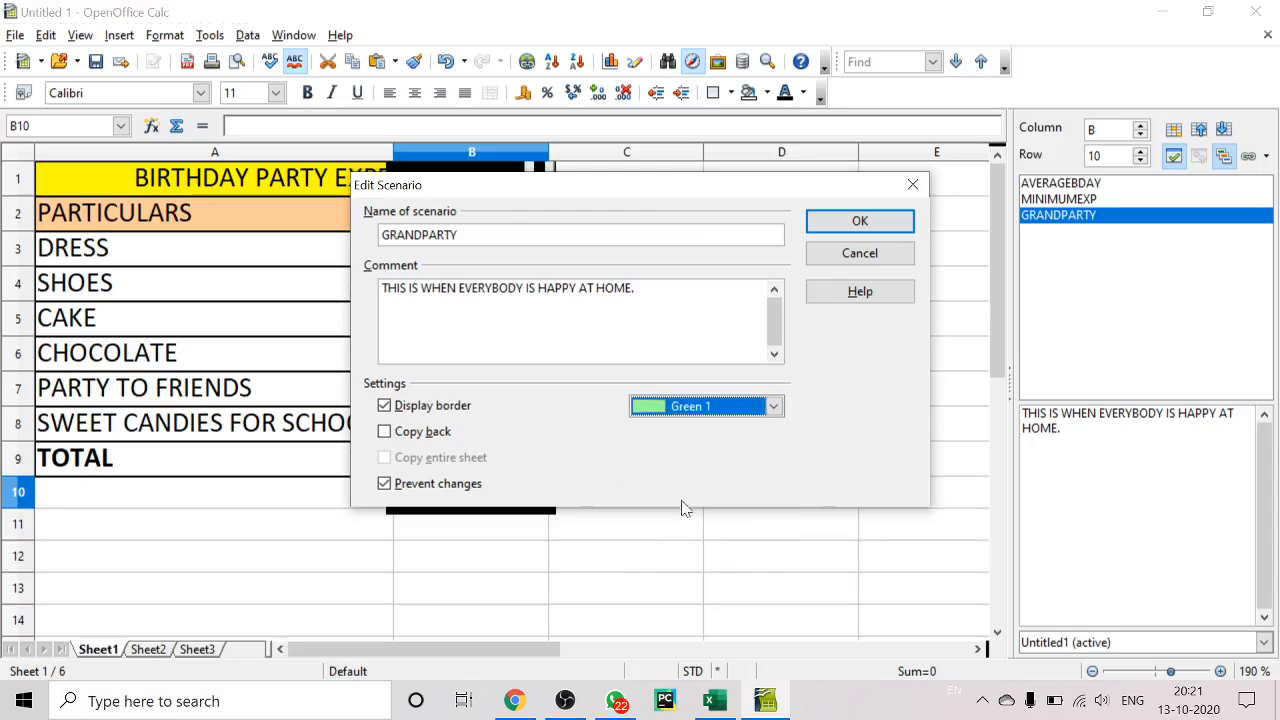
pyautogui.click(829, 220)
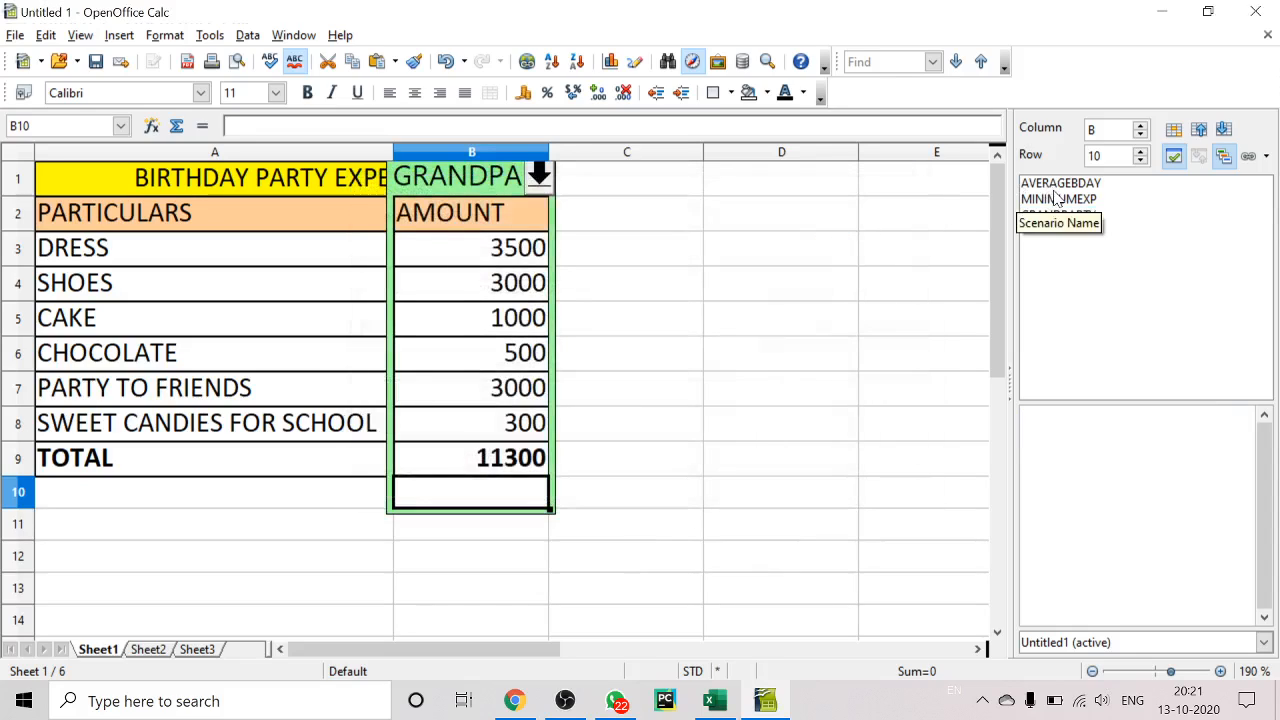
# - Apply the AVERAGEBDAY scenario and the MINIMUMEXP scenario from the Navigator to check their border colours
pyautogui.doubleClick(1052, 184)
pyautogui.click(1058, 200)
pyautogui.doubleClick(1058, 200)
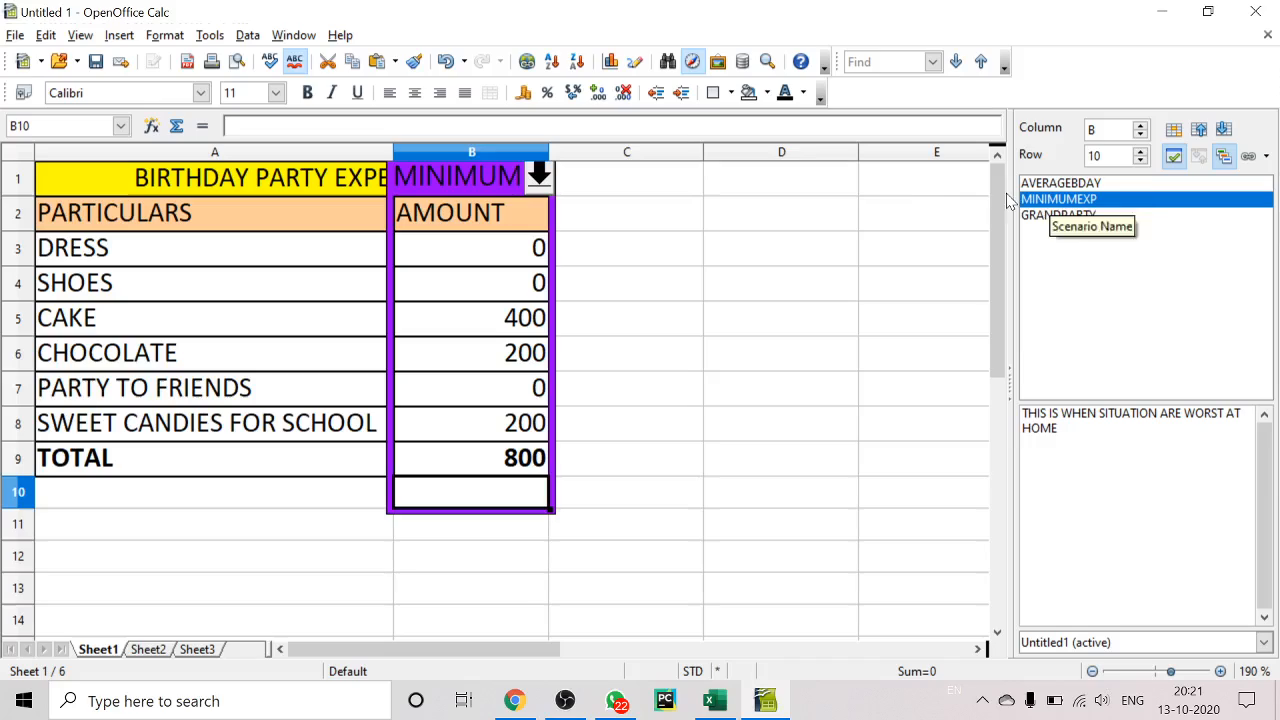